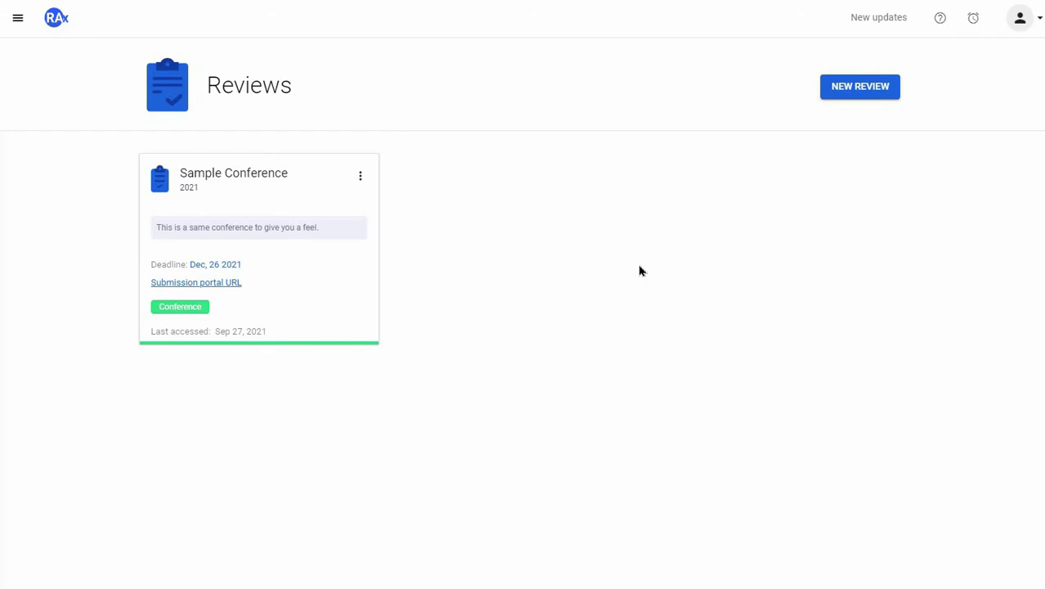
Start a new review of type Journal named Scientific Computing, with the description "New research in the field of AI".
click(838, 97)
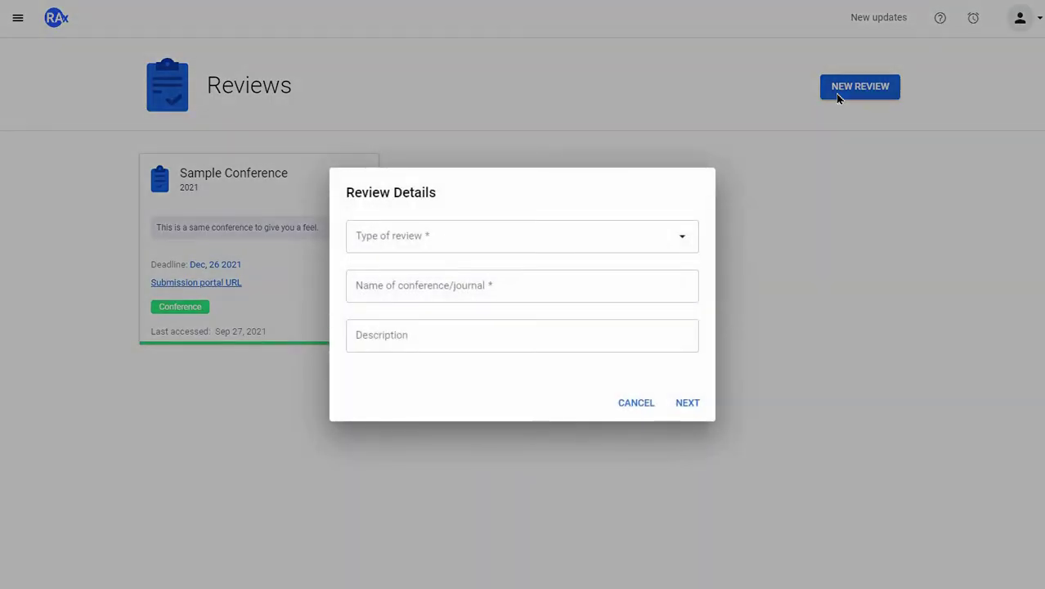
click(678, 240)
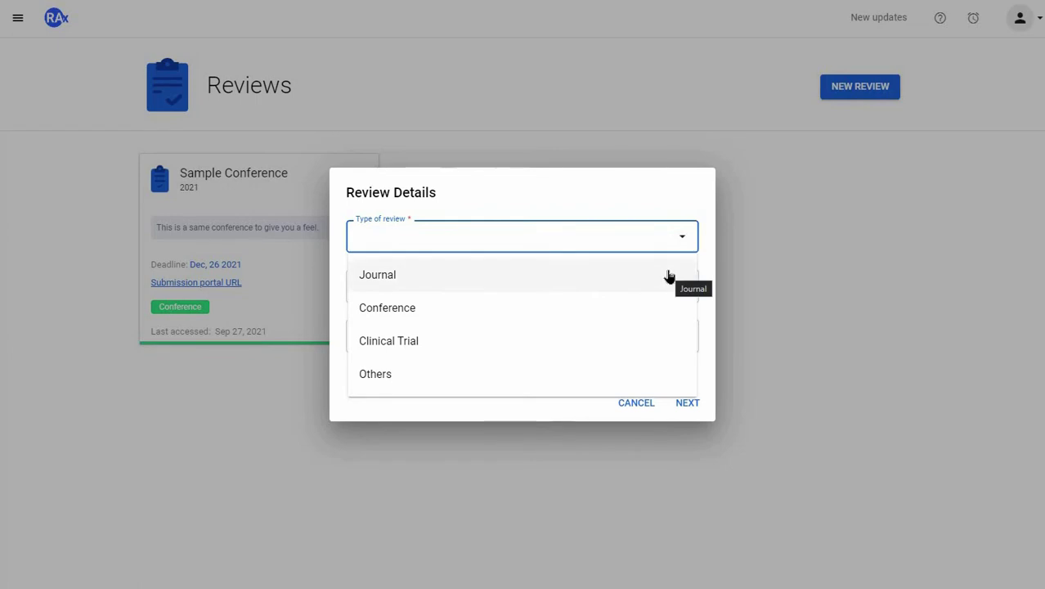
click(668, 273)
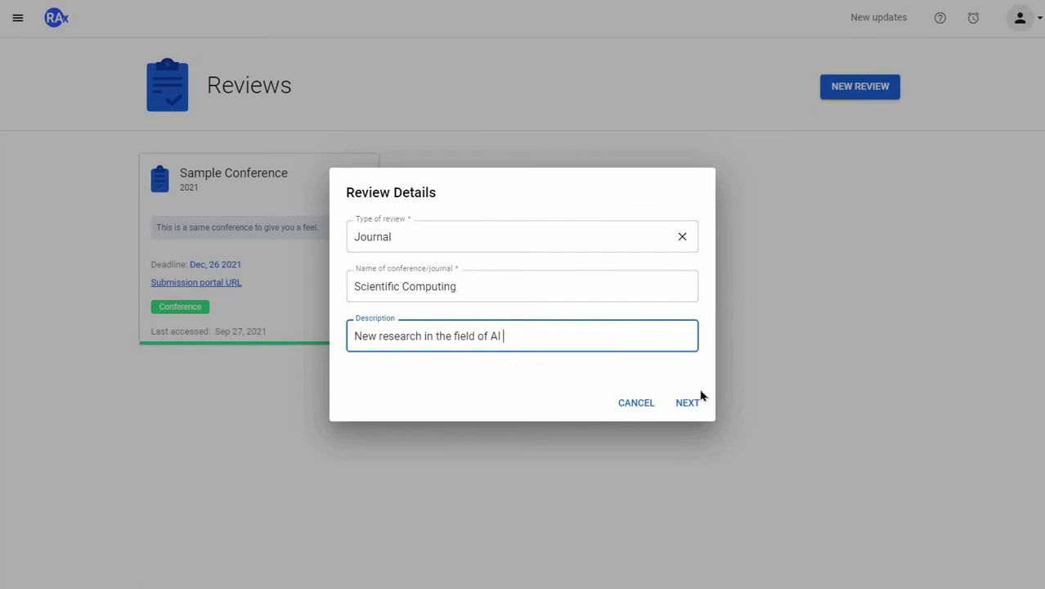
click(692, 404)
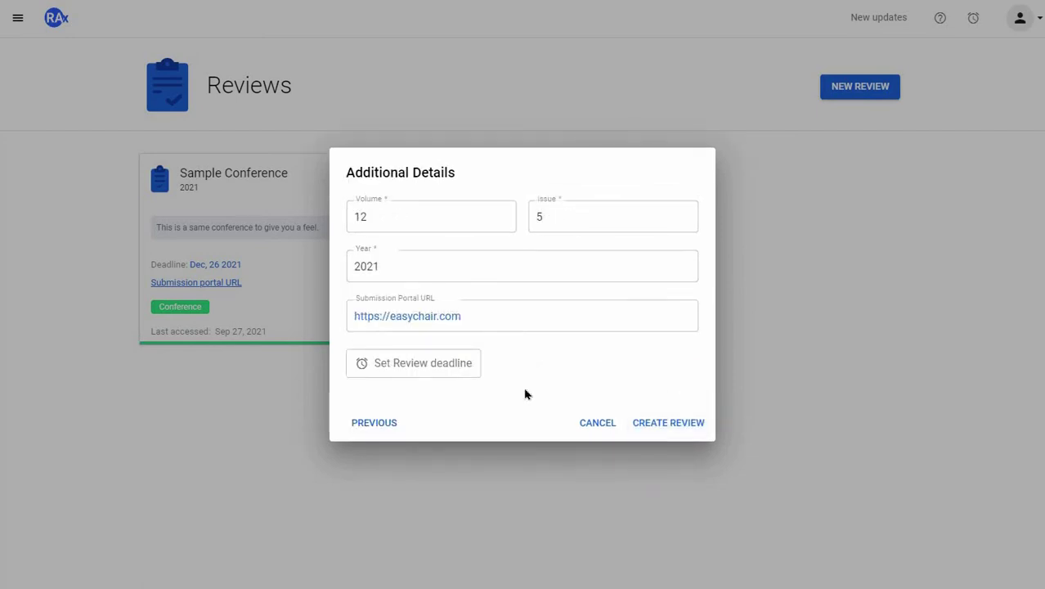
click(470, 371)
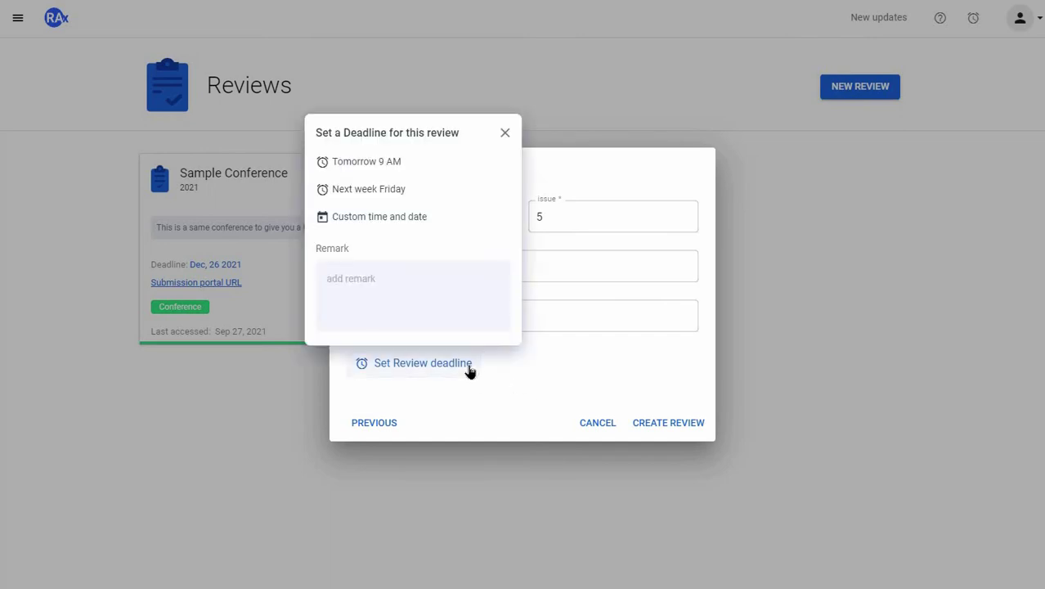
click(396, 215)
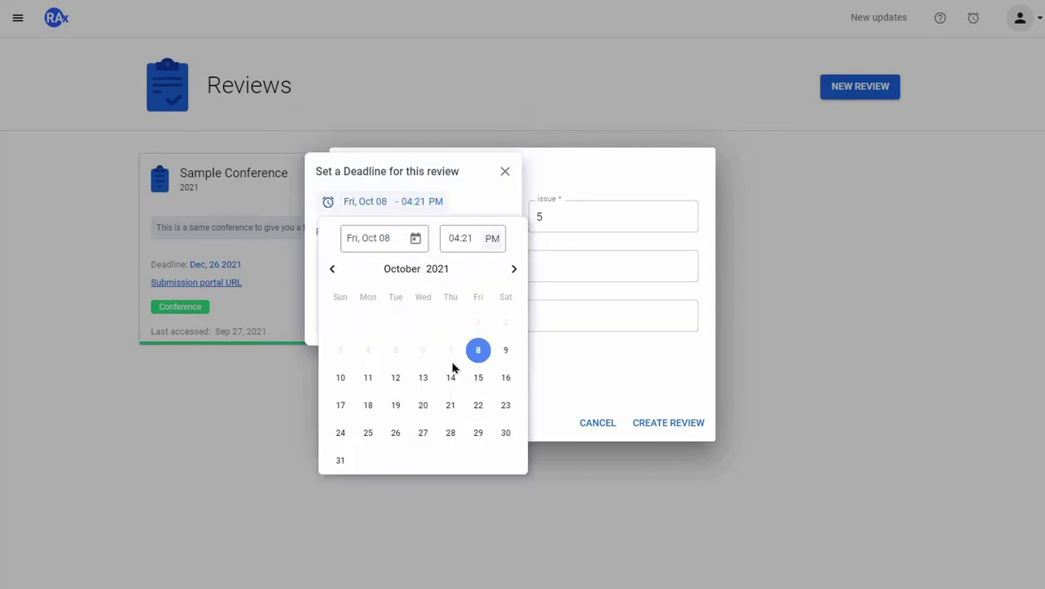
click(514, 268)
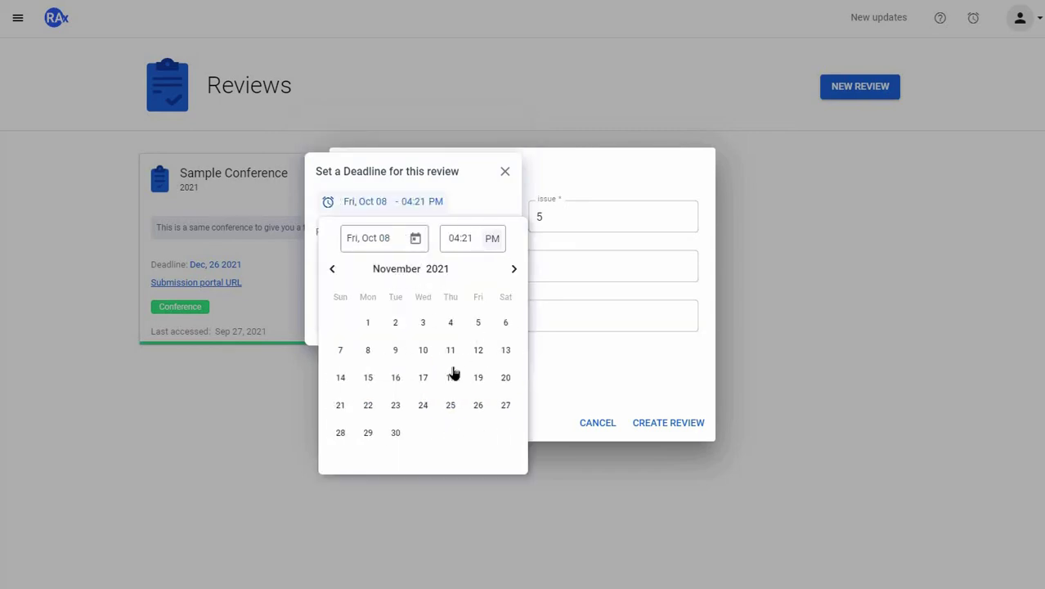
click(423, 406)
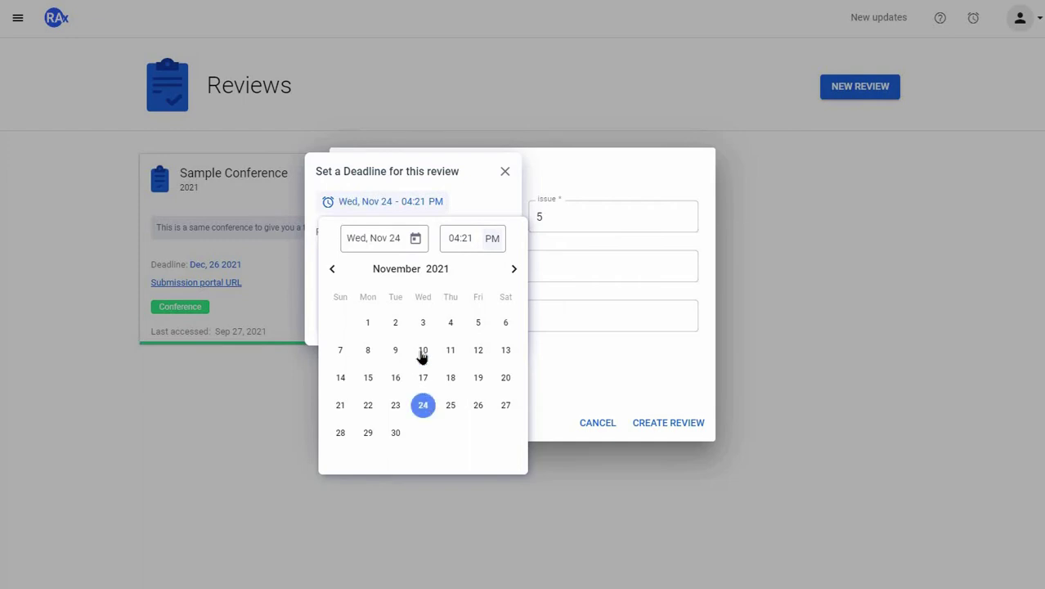
click(458, 176)
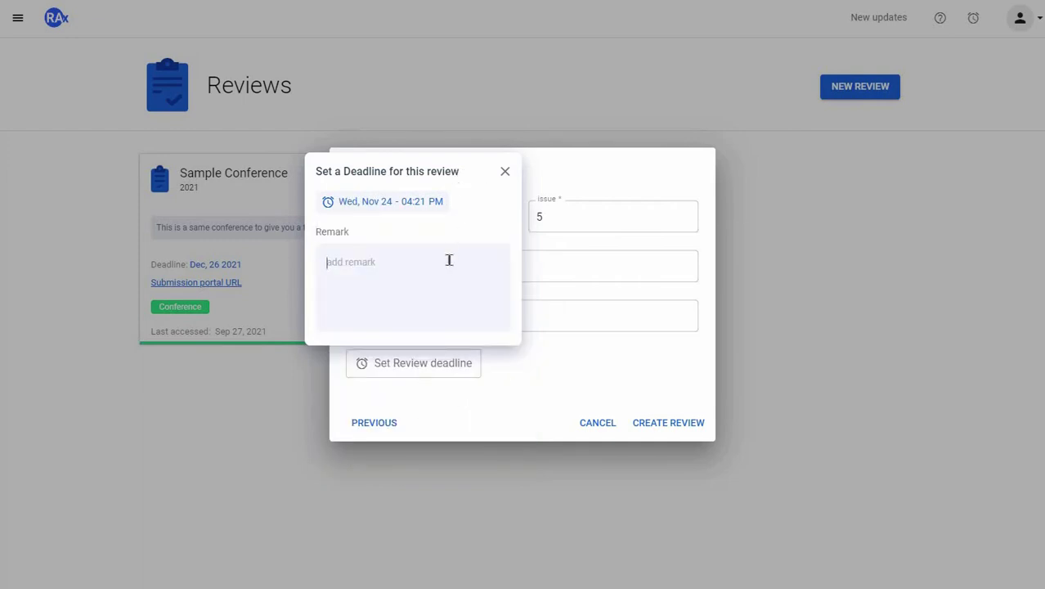
Add the remark "Final deadline (Internal)" to the deadline and create the review.
text(Final deadline)
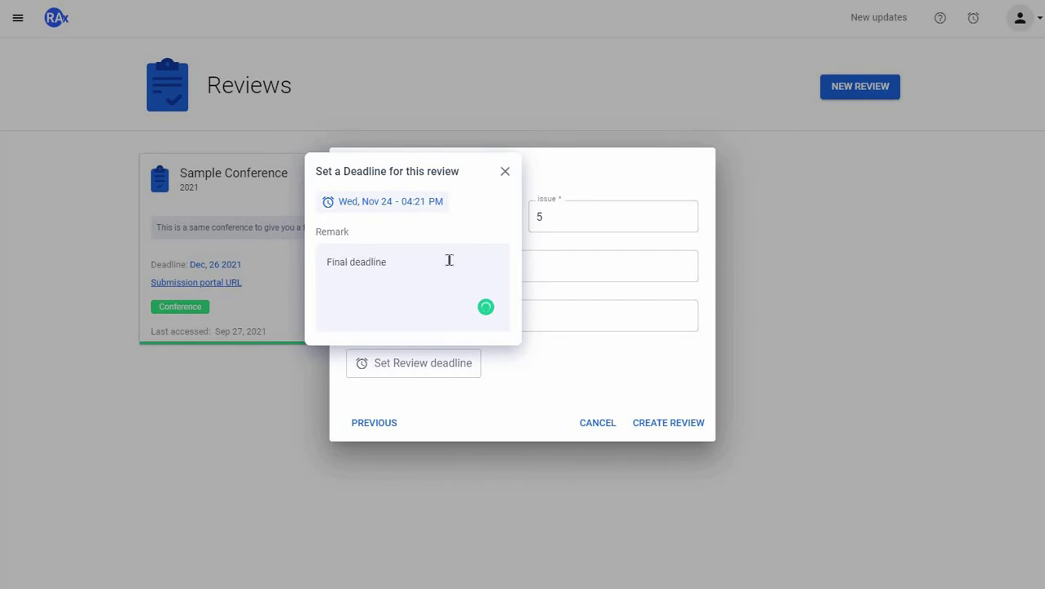
text( (Internal))
click(554, 342)
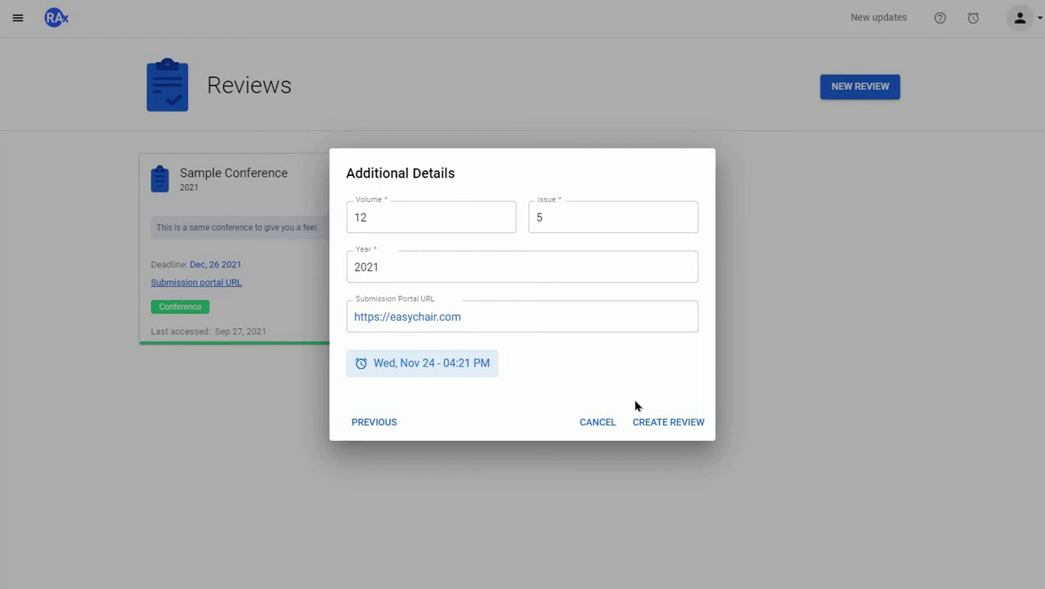
click(658, 424)
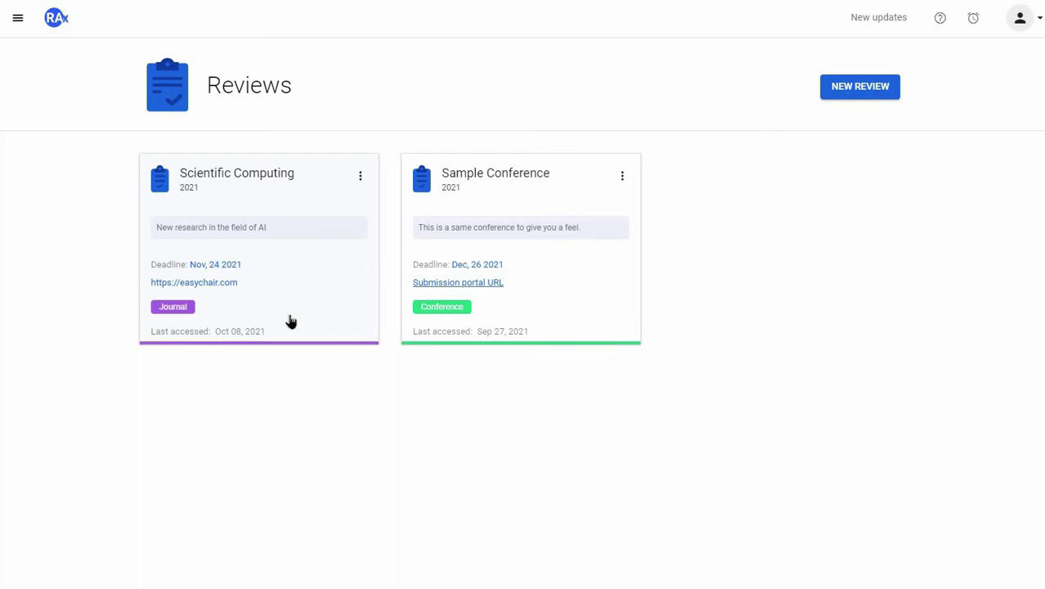
Add submissions to the Scientific Computing review and open "Forest fire risk modeling in Uttarakhand Himalaya using TERRA satellite datasets".
click(290, 321)
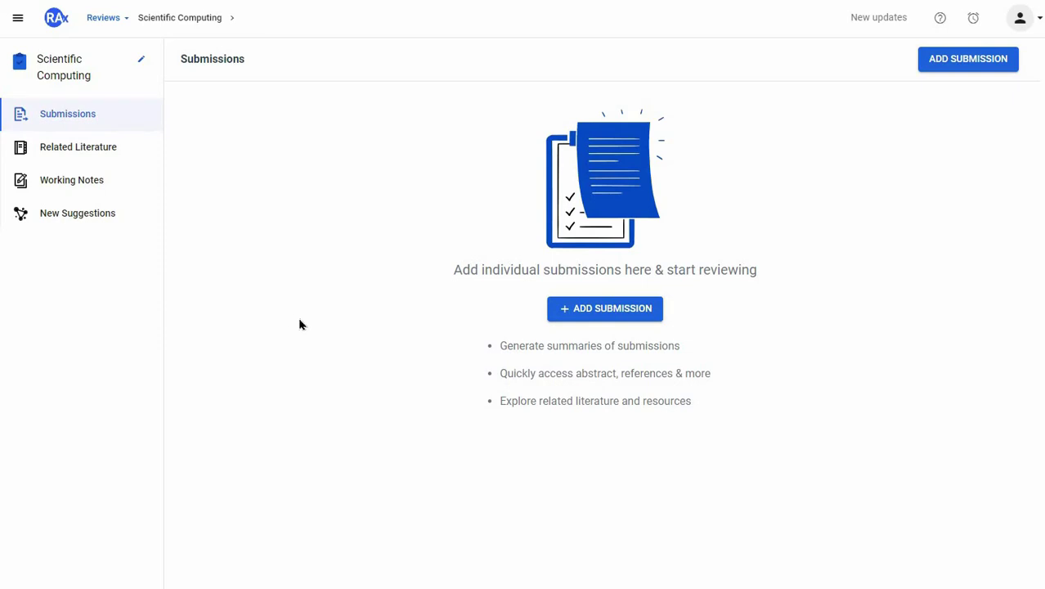
click(595, 314)
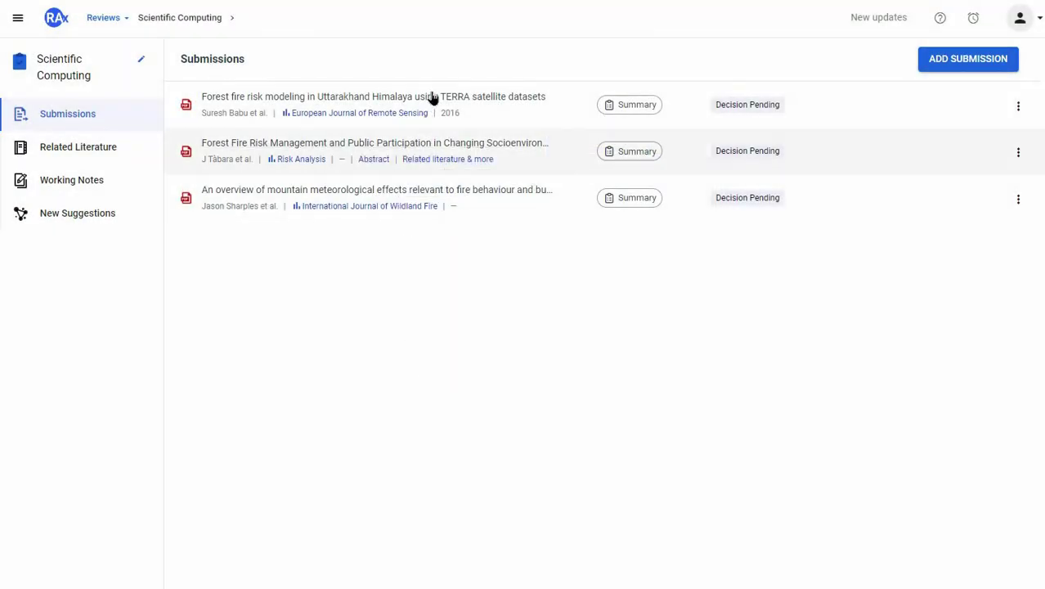
mouse_move(433, 97)
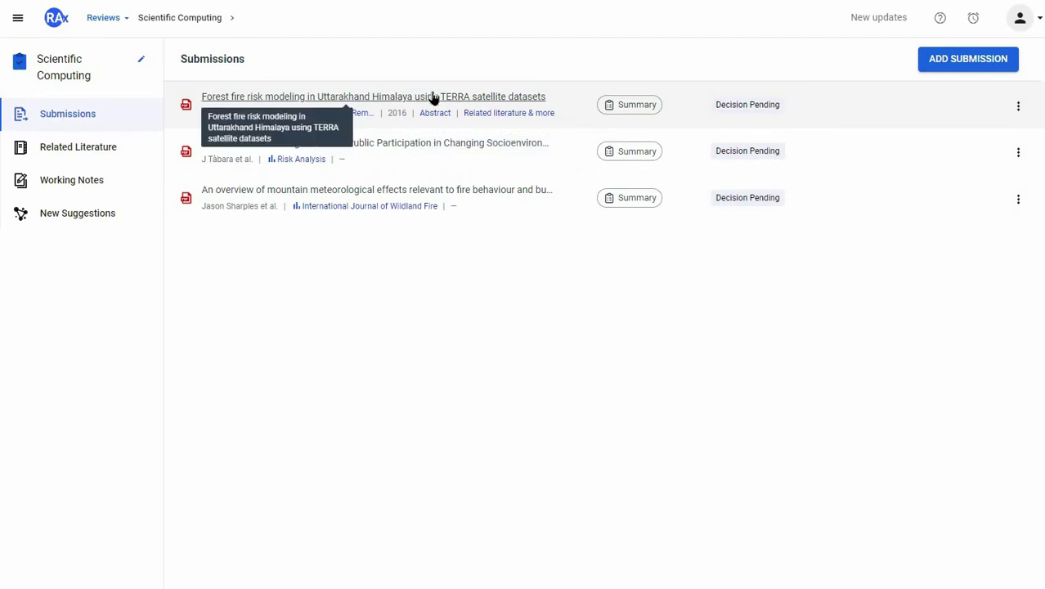
click(434, 96)
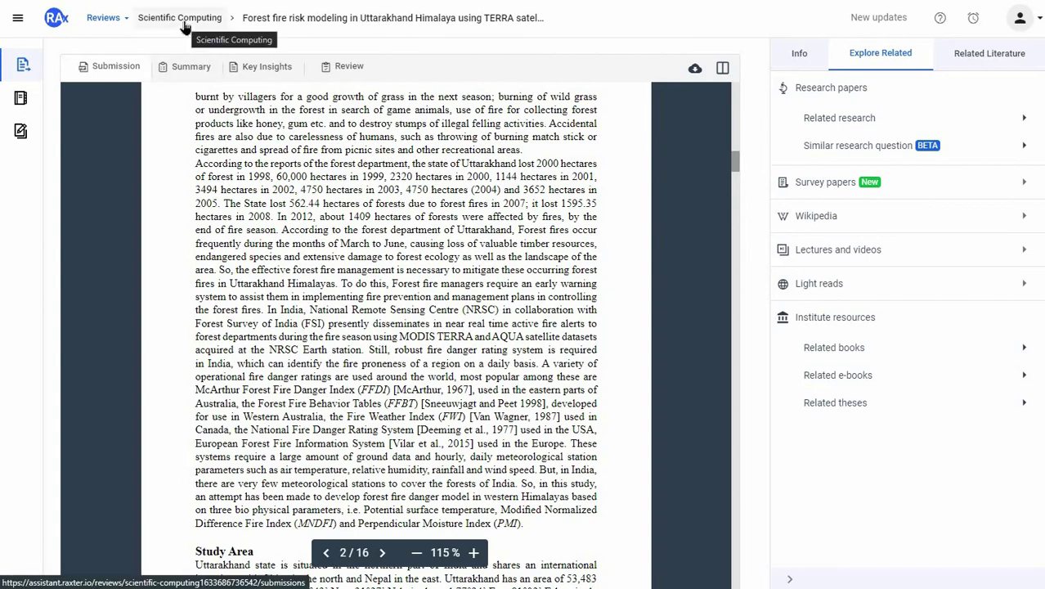
Check the list of recent reviews and the options offered for a selected passage about the 2007 forest fires on page 2.
click(121, 22)
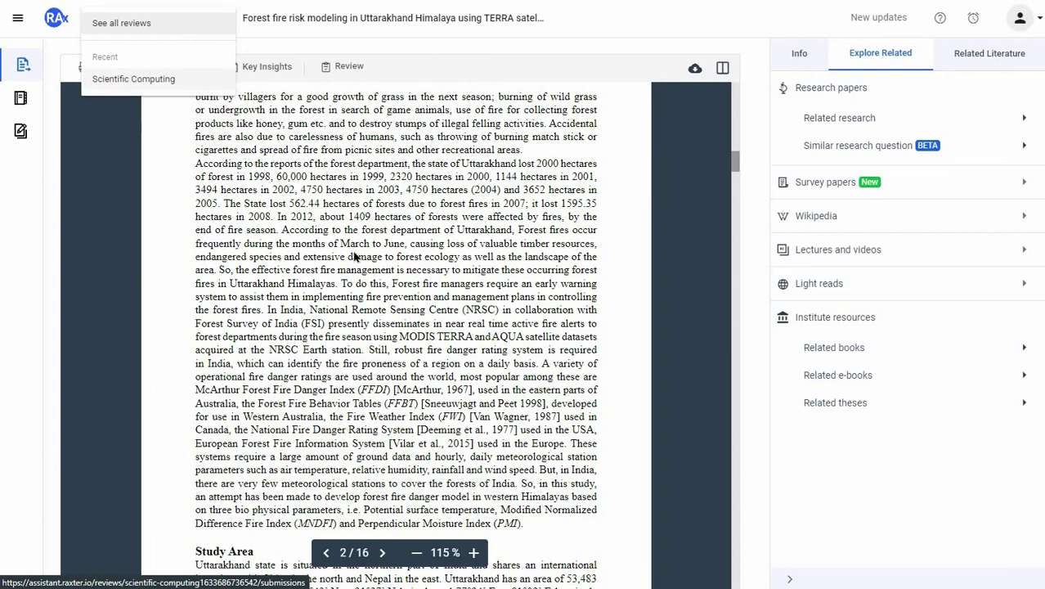
click(328, 211)
drag(326, 207, 423, 283)
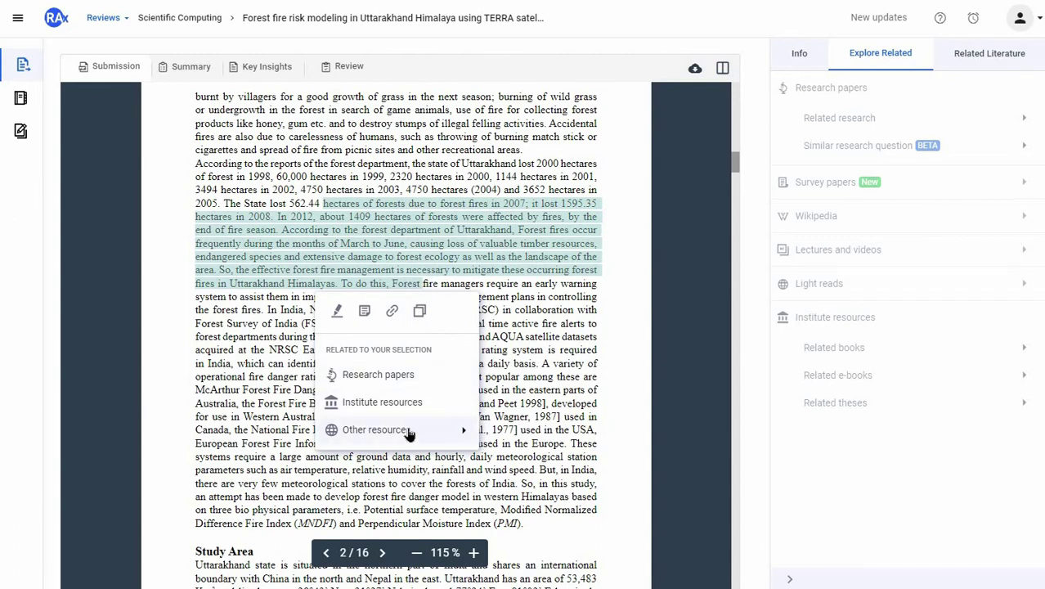
click(292, 444)
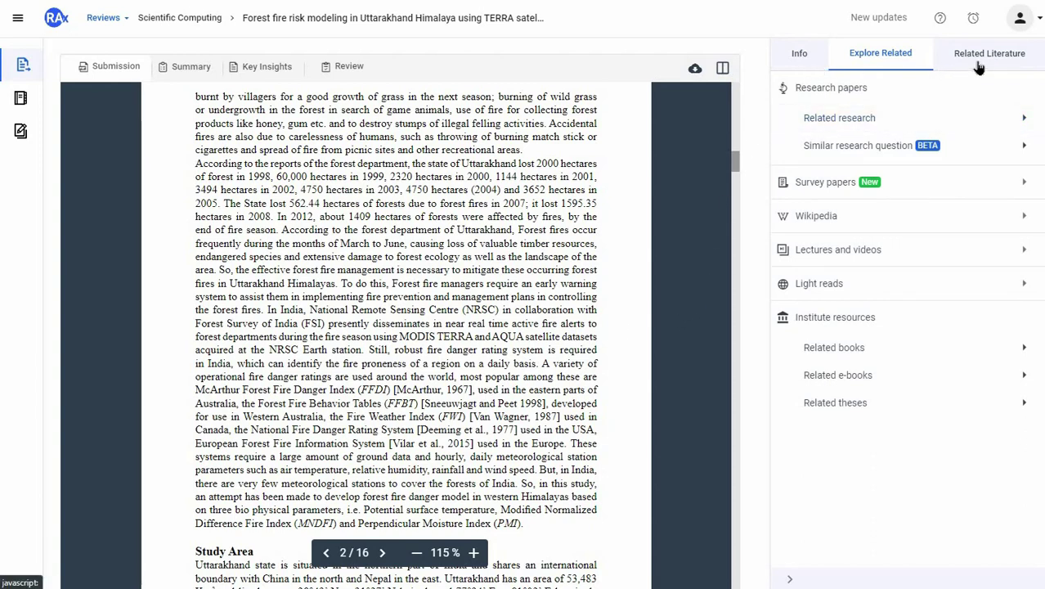
Show the submission's info and read its abstract, collapsing the abstract again.
click(807, 66)
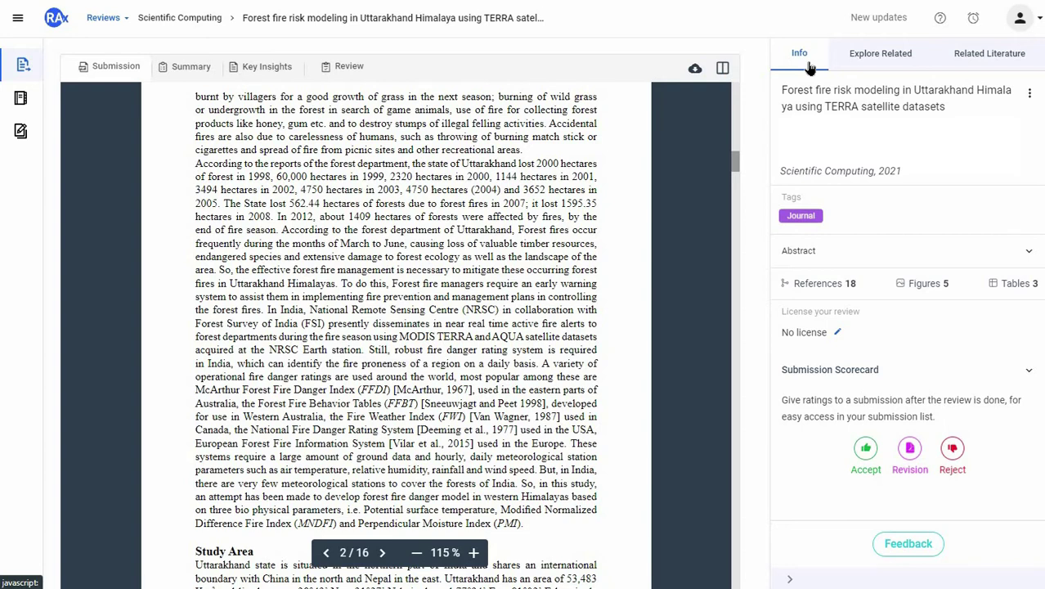
click(816, 254)
scroll(818, 263, up, 1)
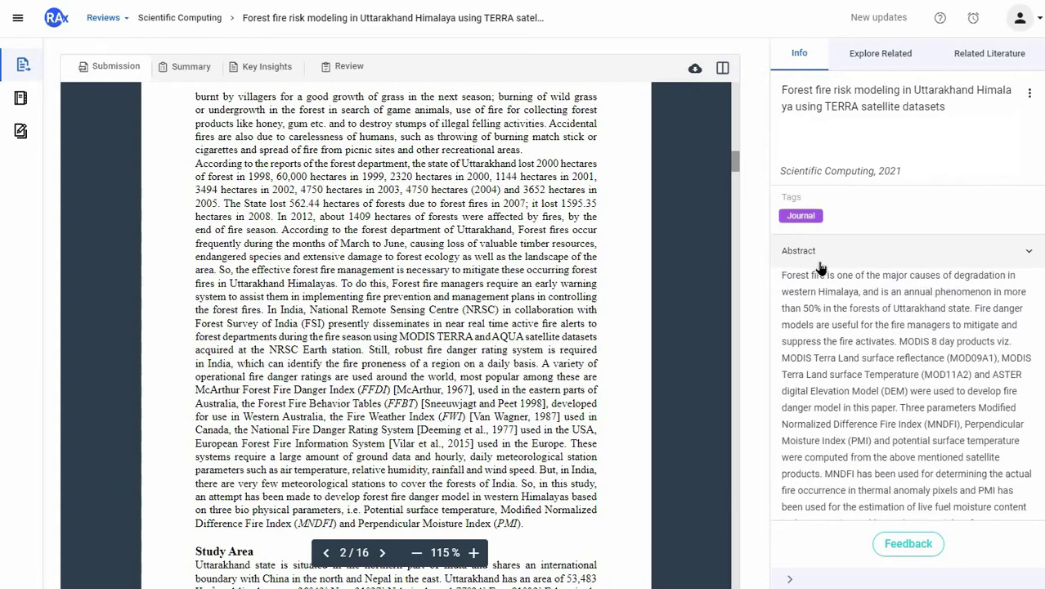
scroll(830, 266, down, 1)
click(829, 255)
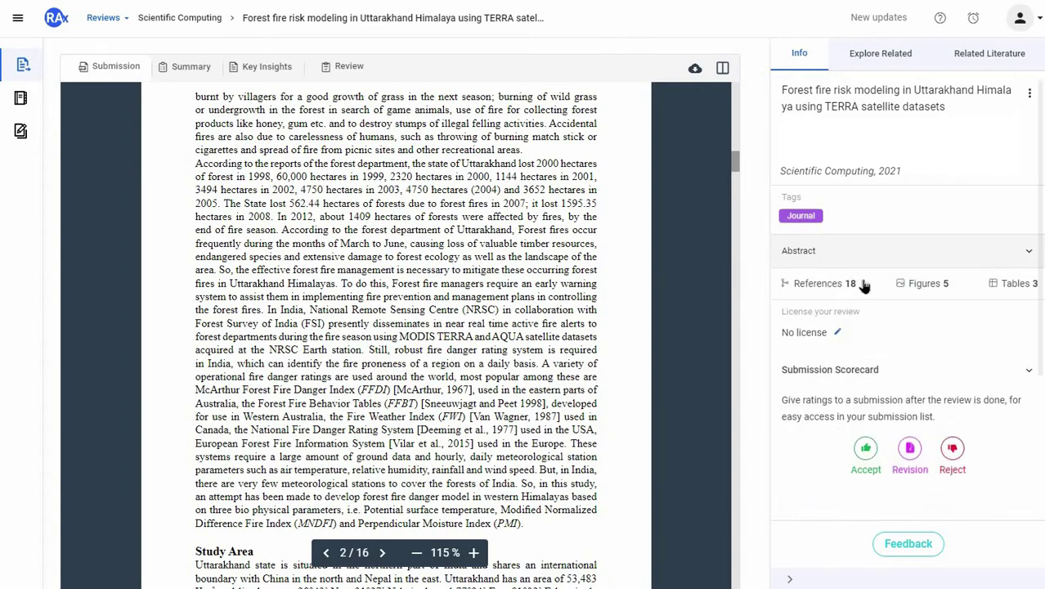
View the submission's extracted figures and tables, and return to its info.
click(914, 283)
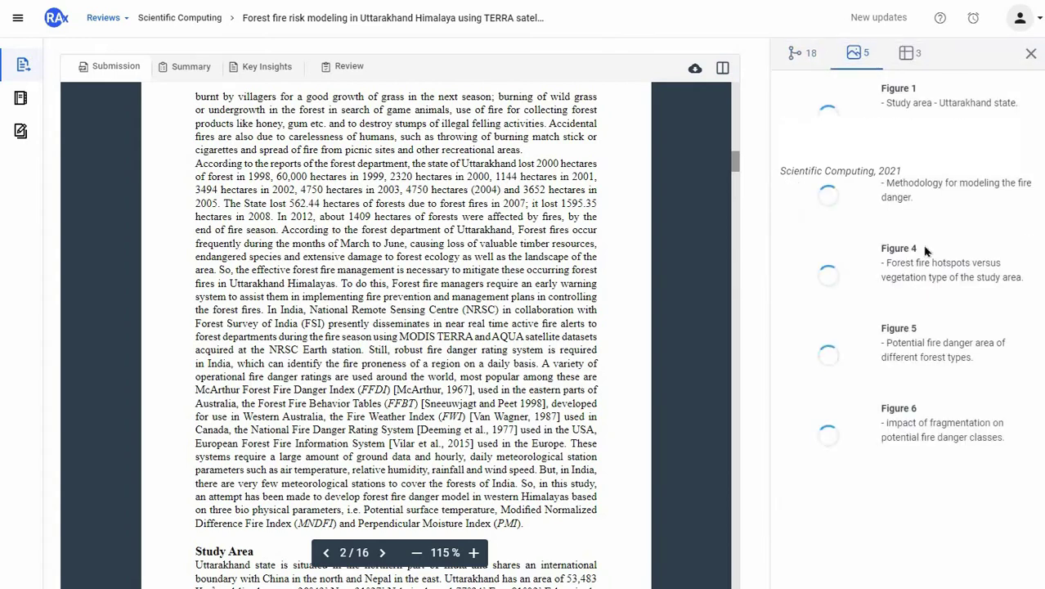
click(911, 57)
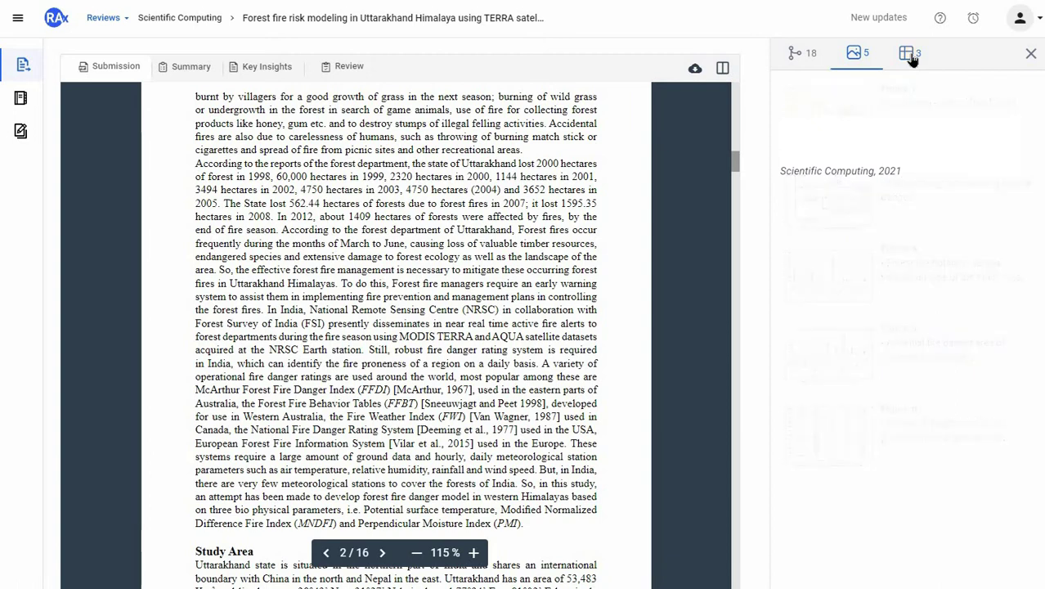
click(1029, 54)
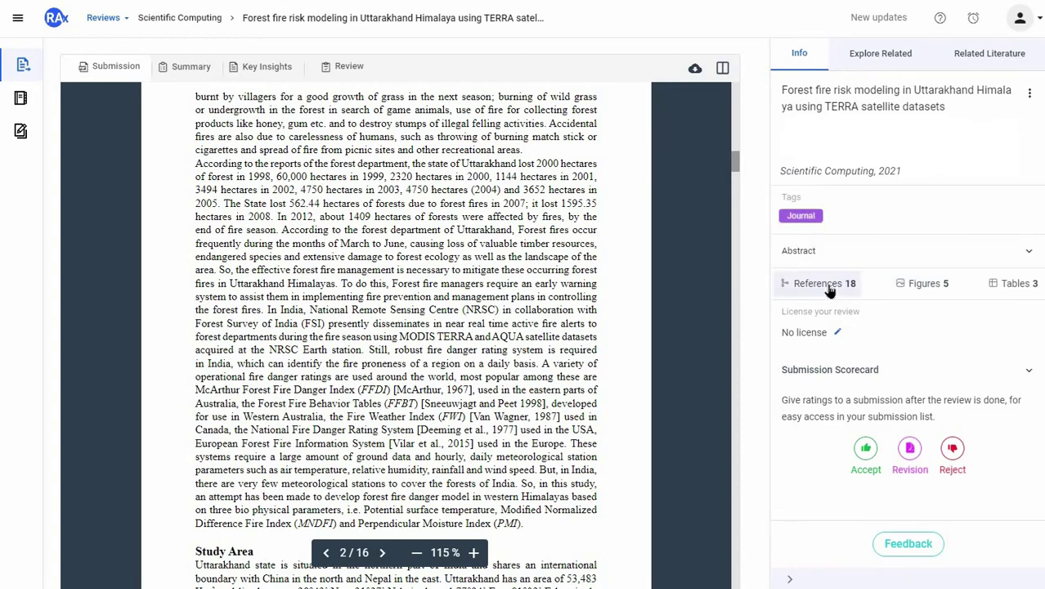
Browse the list of references cited by the submission.
click(824, 284)
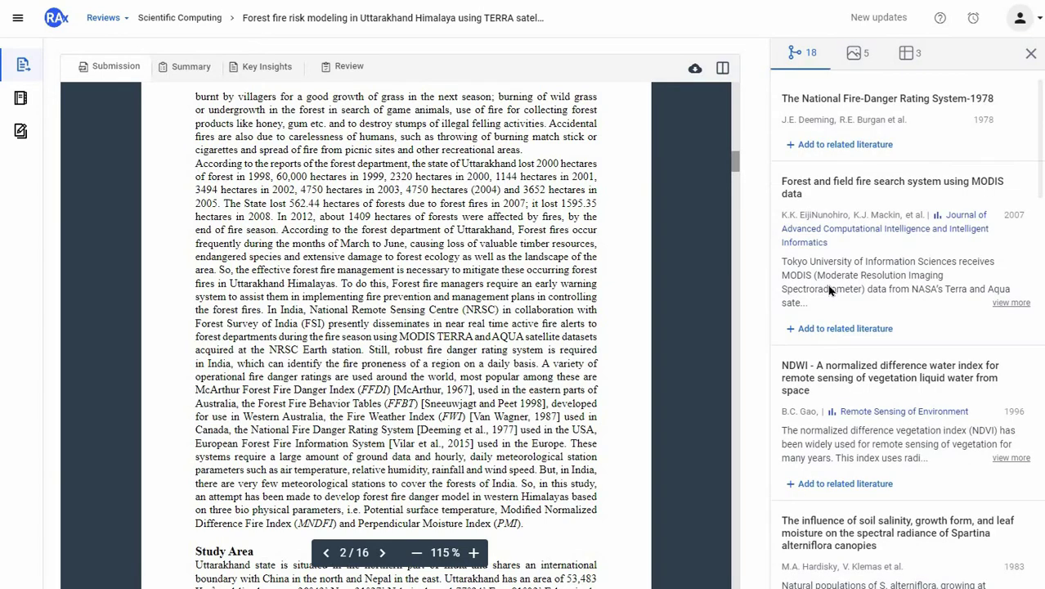
scroll(829, 290, down, 5)
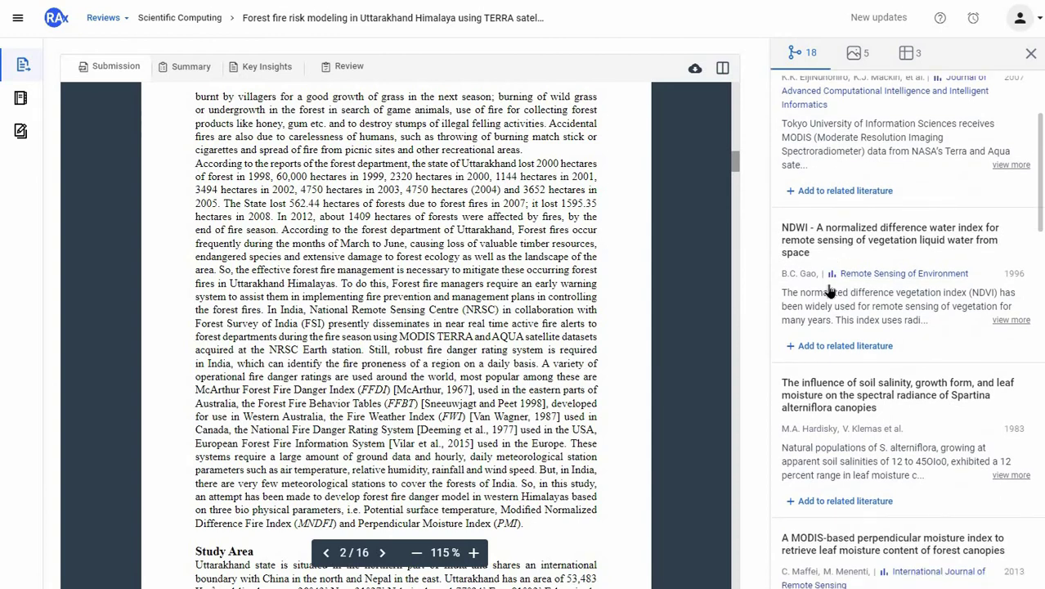
click(828, 290)
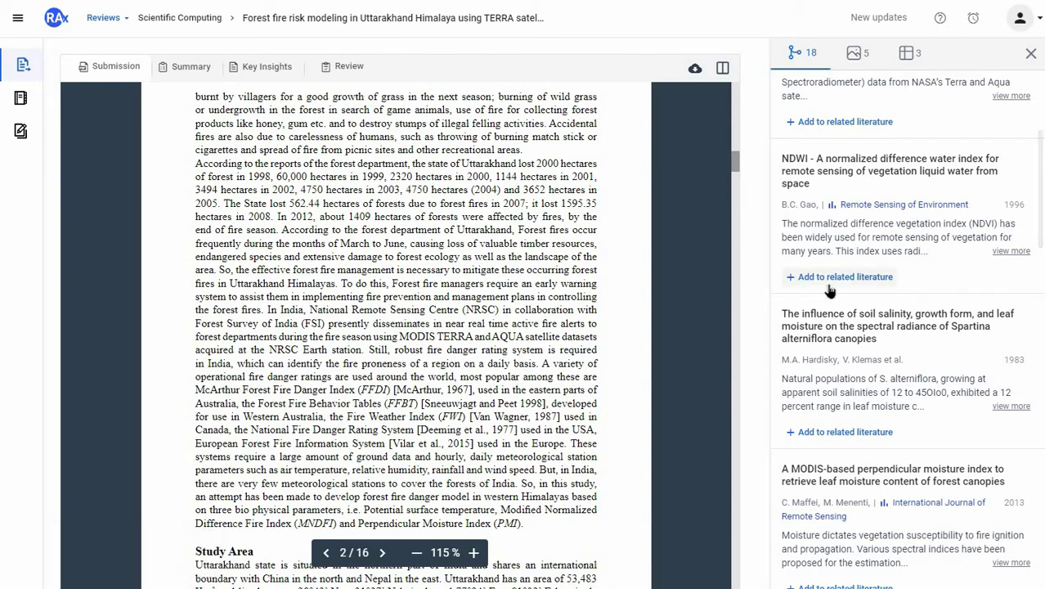
click(828, 278)
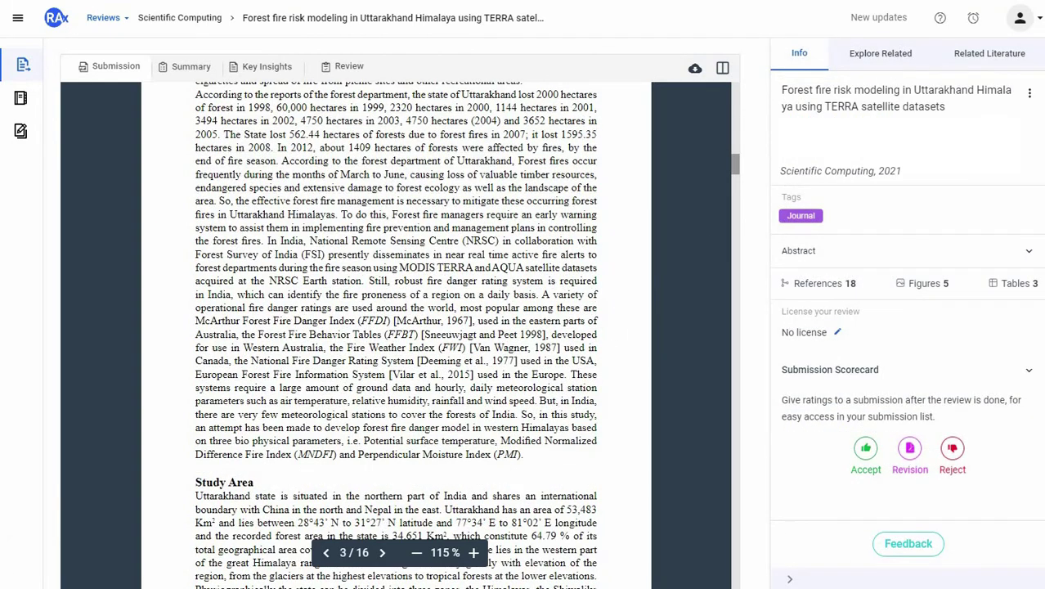
Explore the related research papers, survey papers, Wikipedia articles, and lectures and videos for the submission.
click(860, 59)
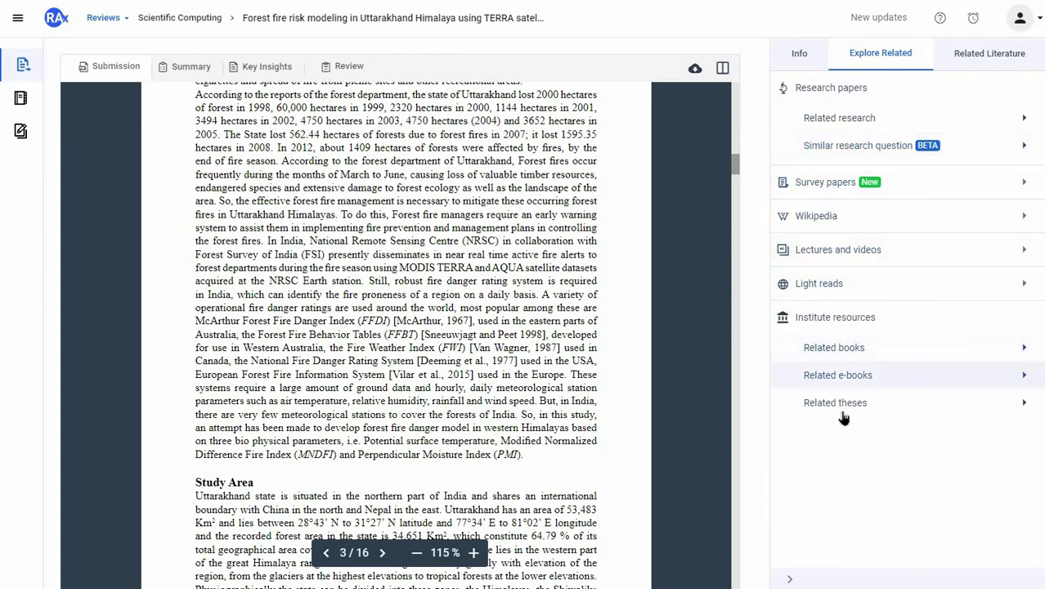
click(861, 119)
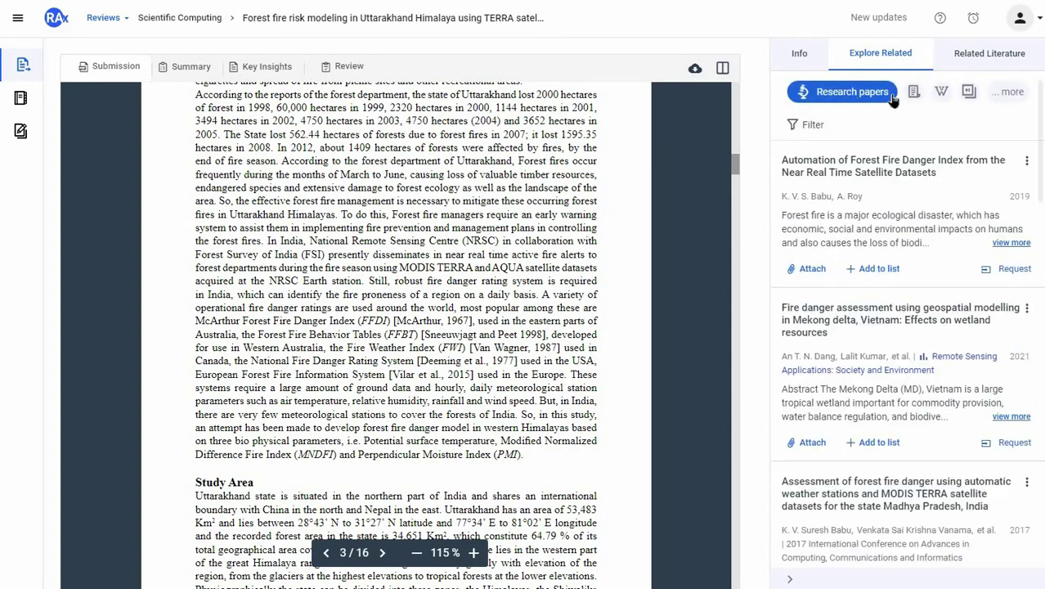
click(912, 96)
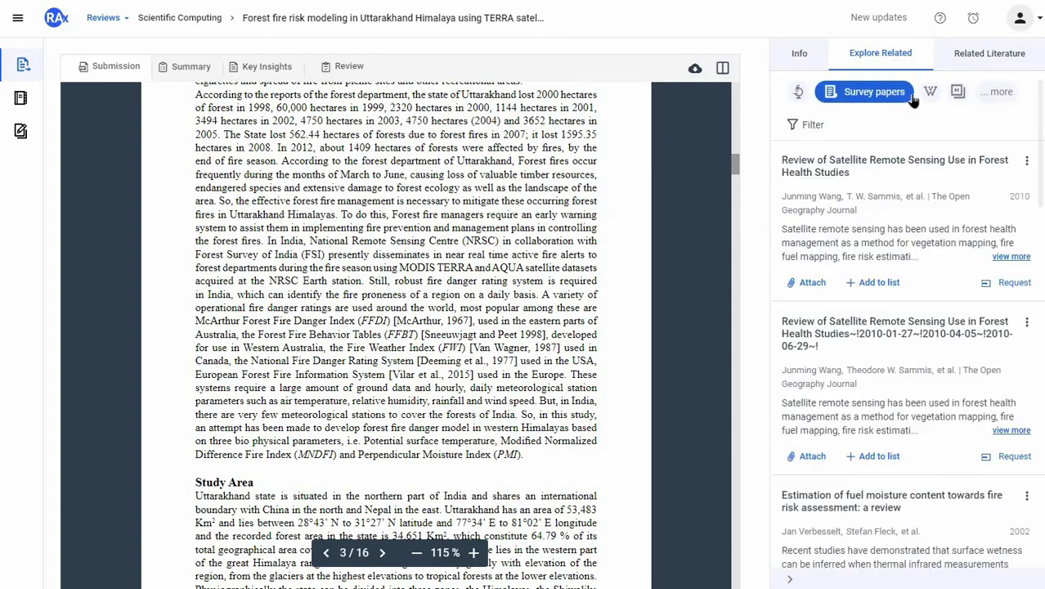
click(929, 95)
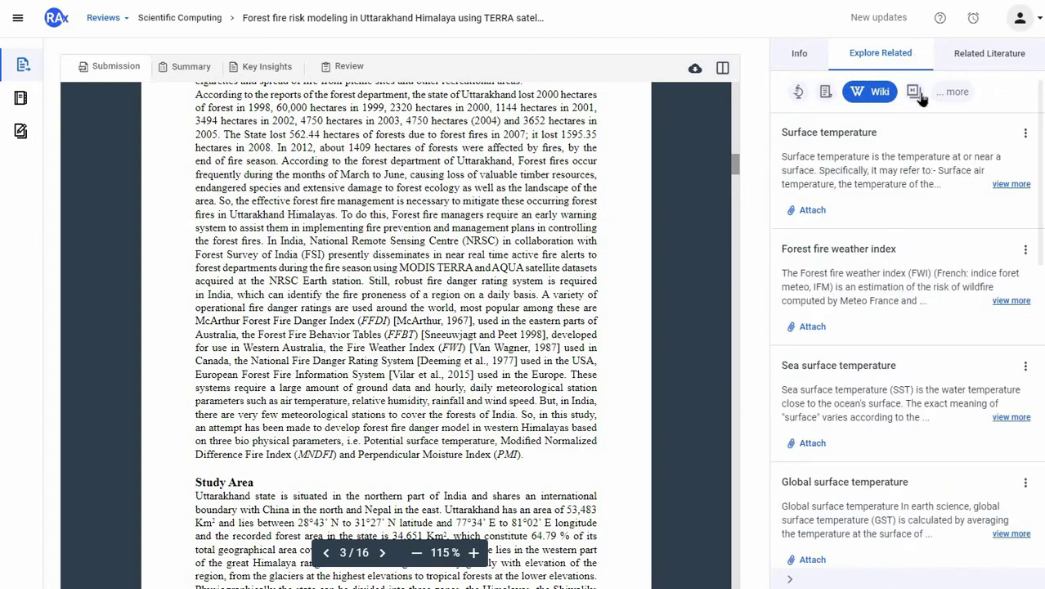
click(924, 95)
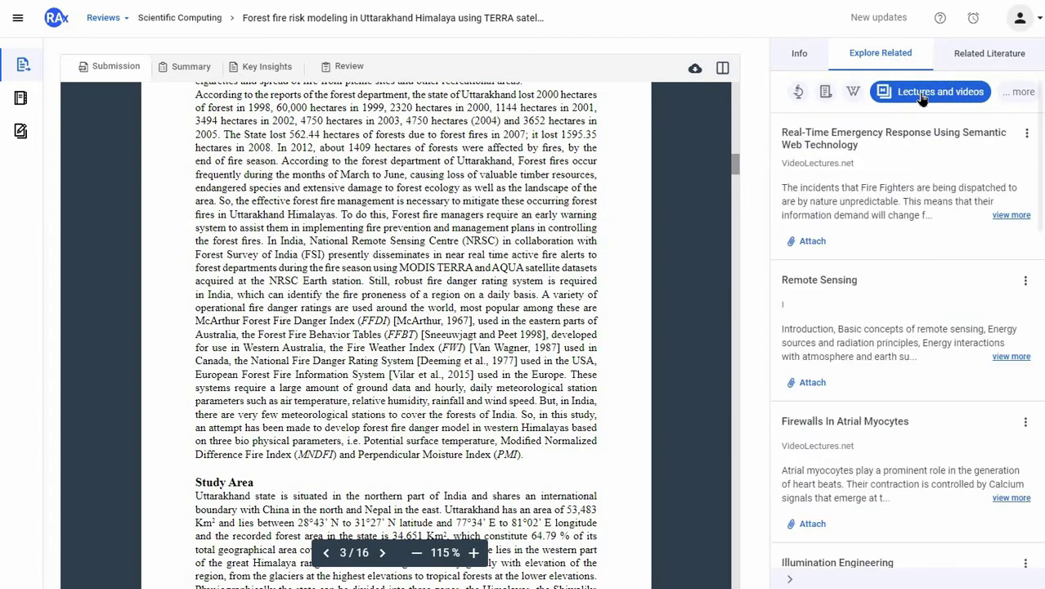
Attach the related research paper "Automation of Forest Fire Danger Index from the Near Real Time Satellite Datasets" to the submission.
click(798, 92)
click(812, 270)
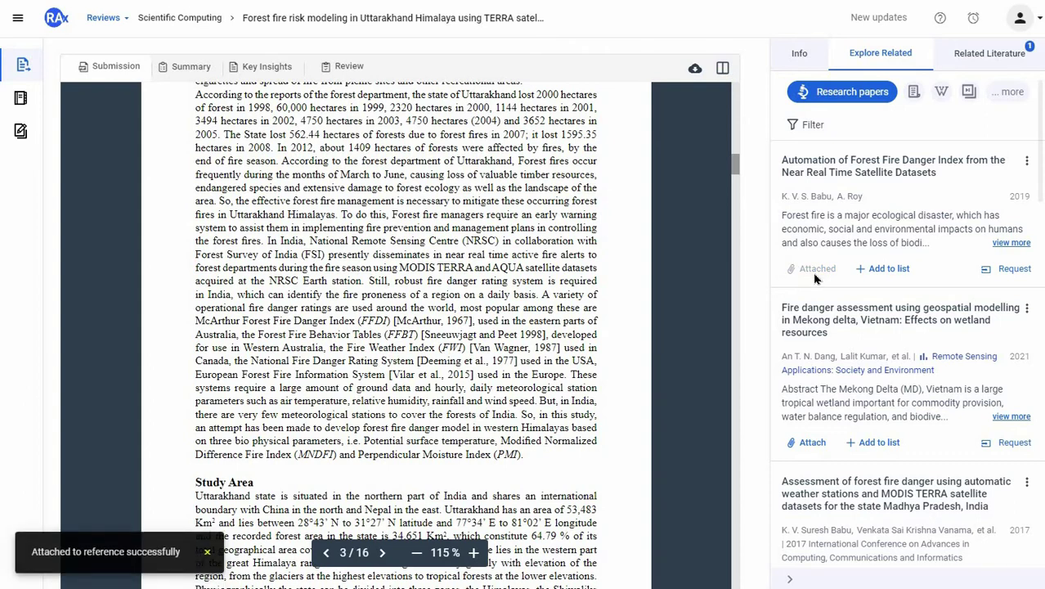
View the literature attached to the submission and the Scientific Computing review's related literature list.
click(979, 69)
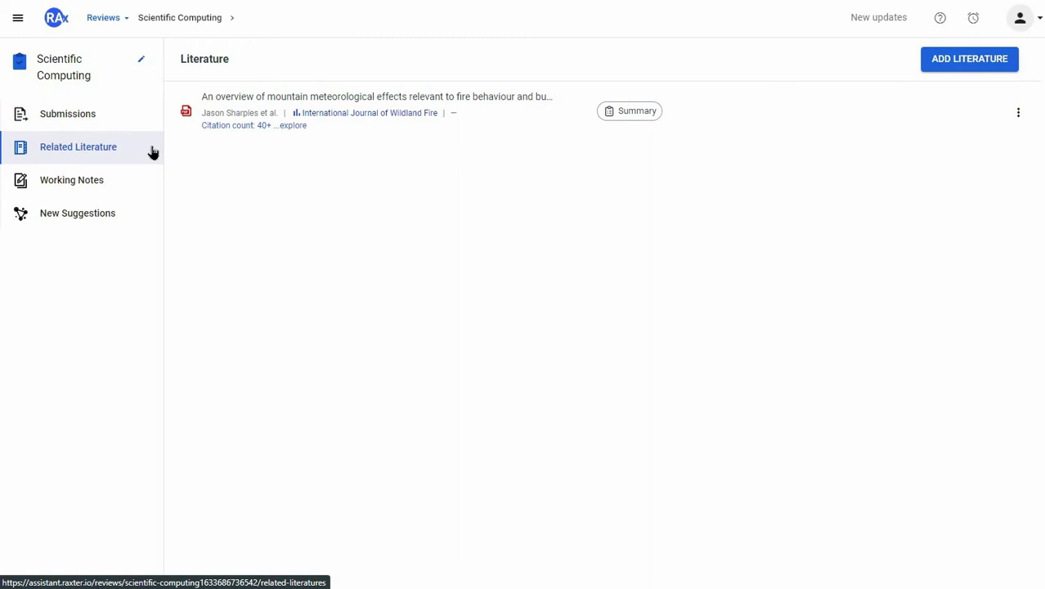
mouse_move(407, 138)
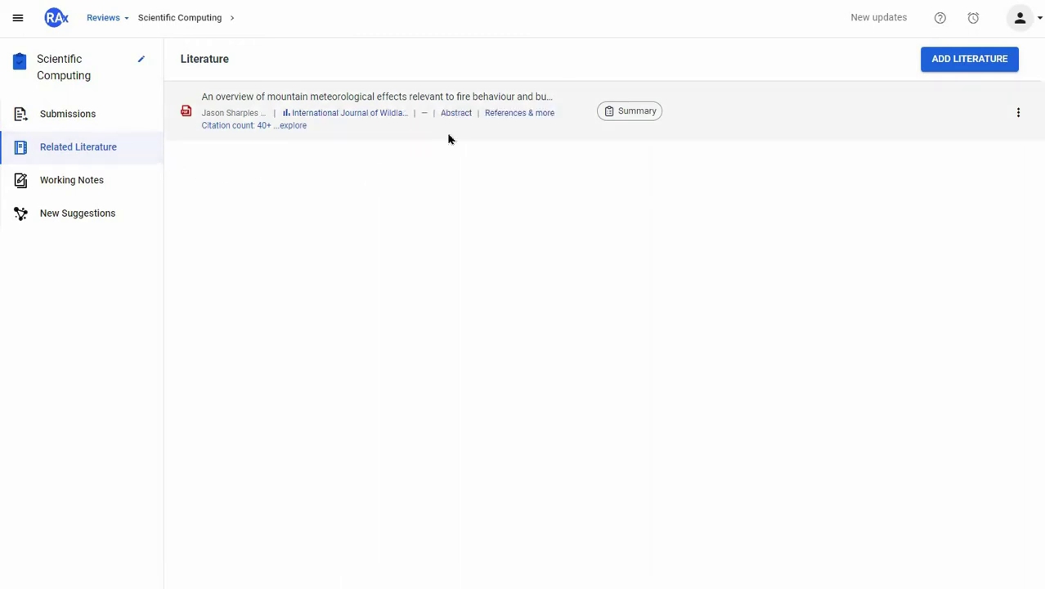
click(595, 136)
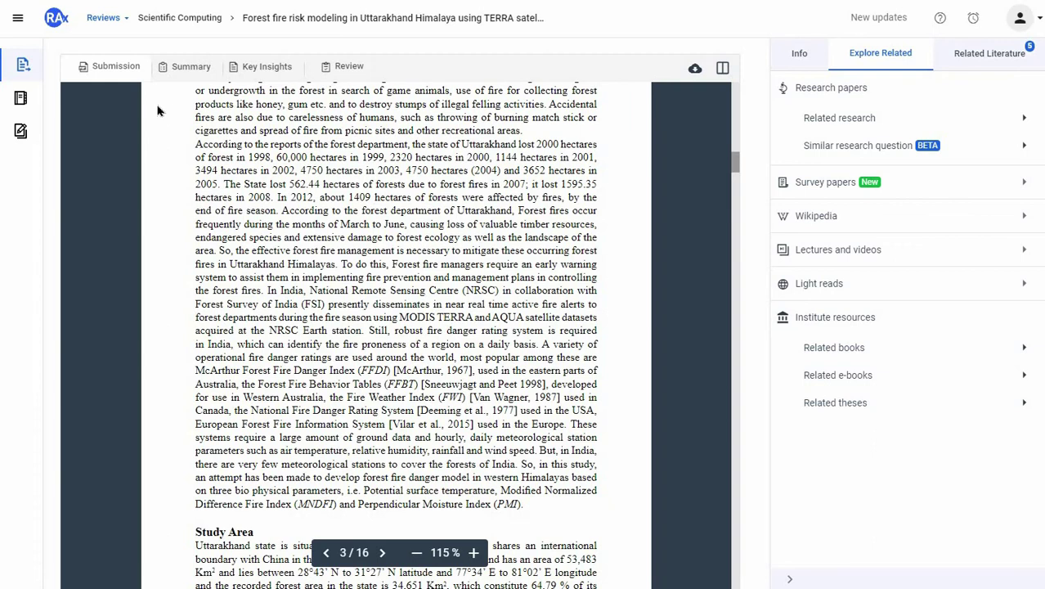
Open the submission's summary at the Satellite Datasets section and select a passage there to view the options for it.
click(185, 75)
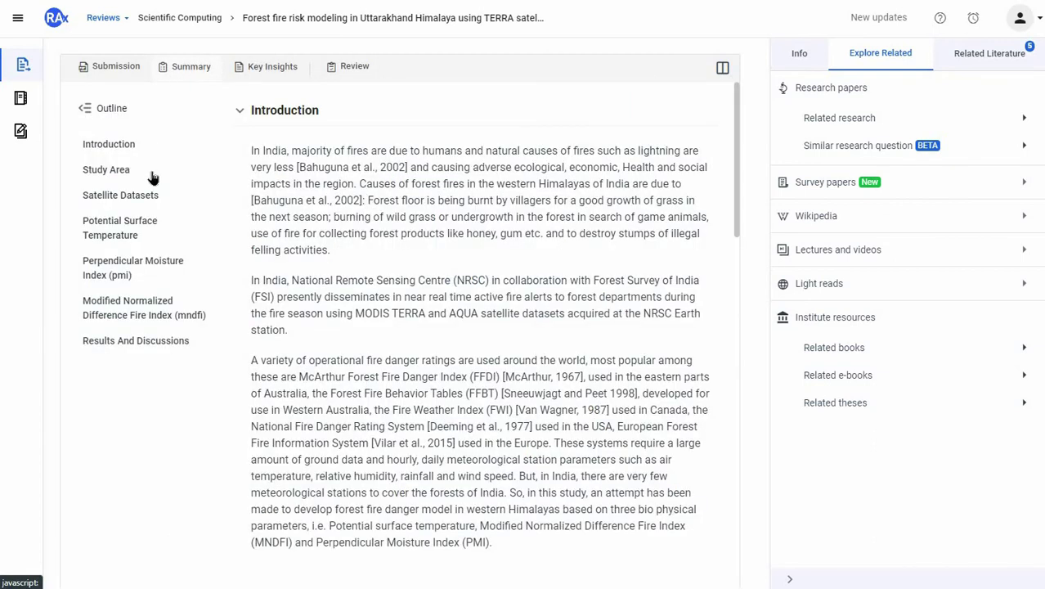
click(152, 201)
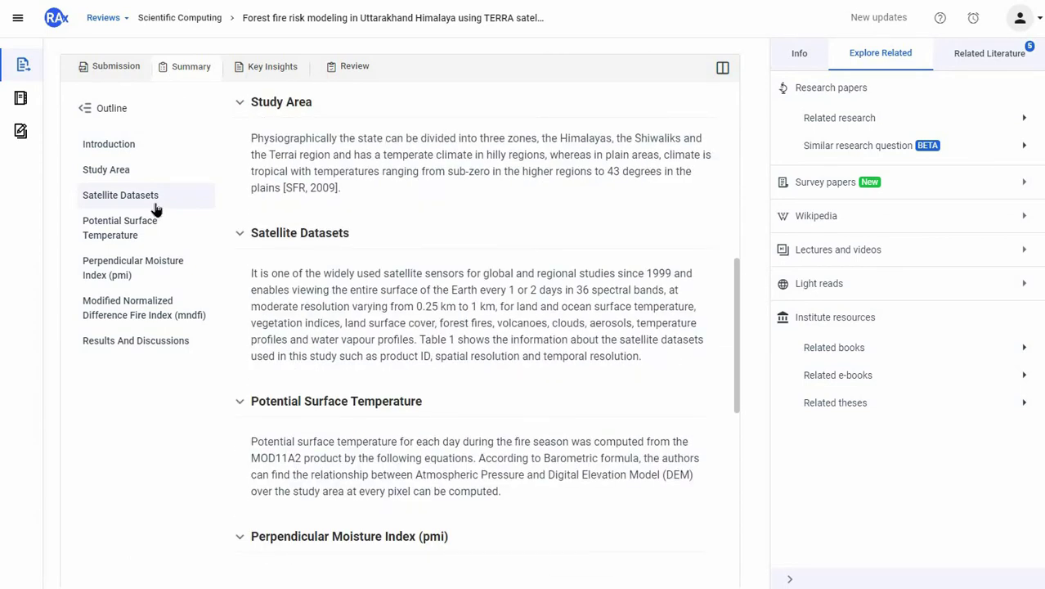
drag(265, 293, 386, 327)
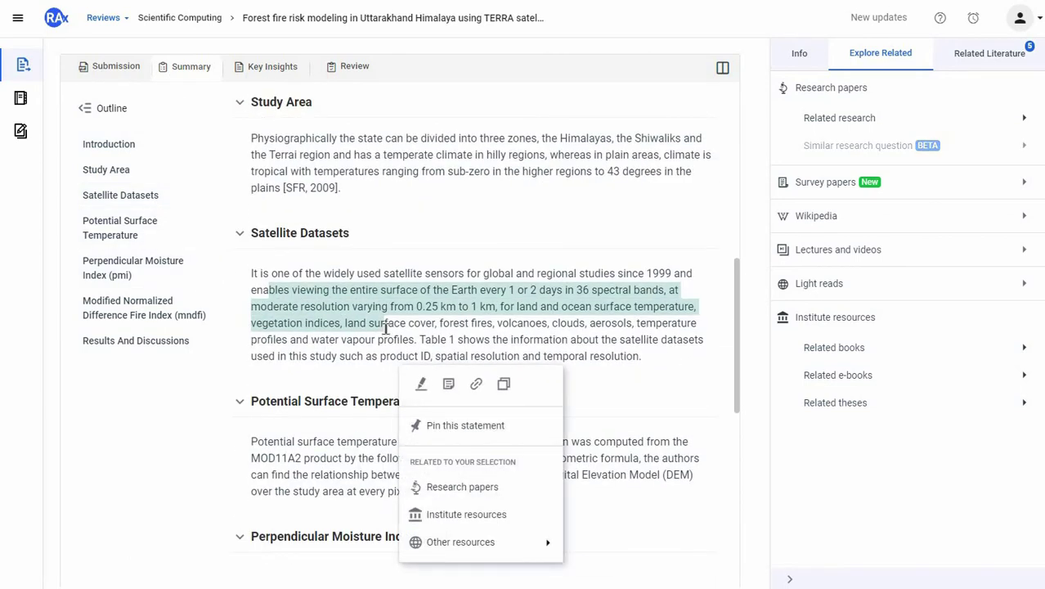
Go to the Approach part of the submission's key insights and select the MNDFI passage under Possible Originality to view its options.
click(280, 80)
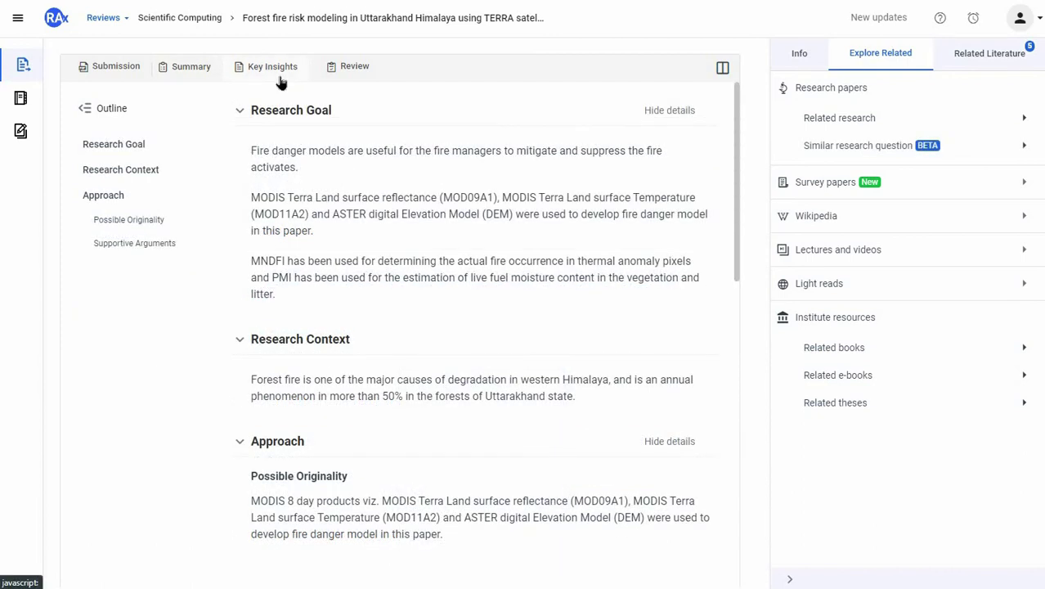
click(161, 235)
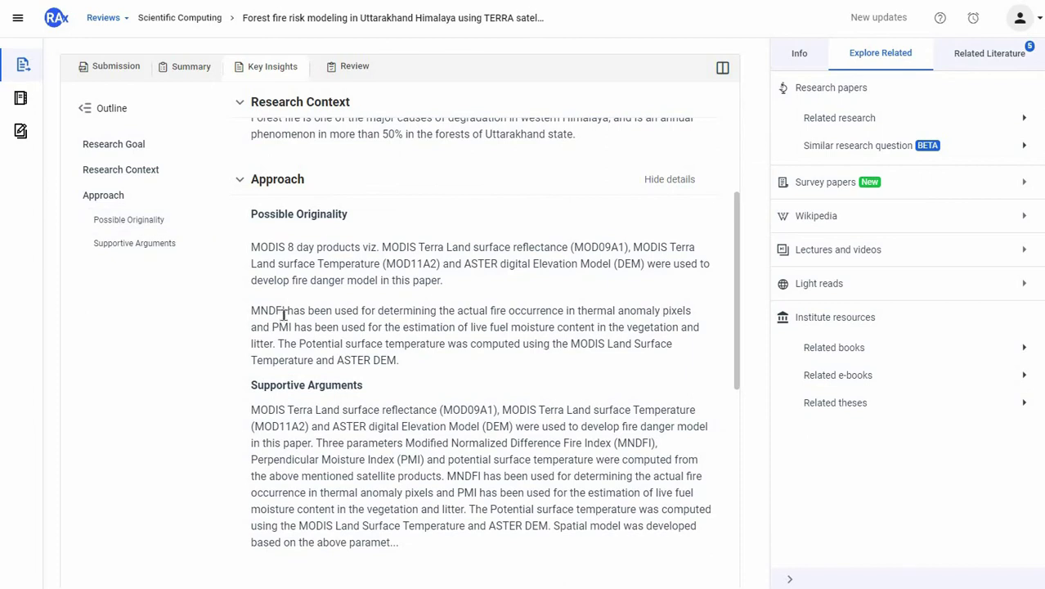
drag(286, 315, 401, 361)
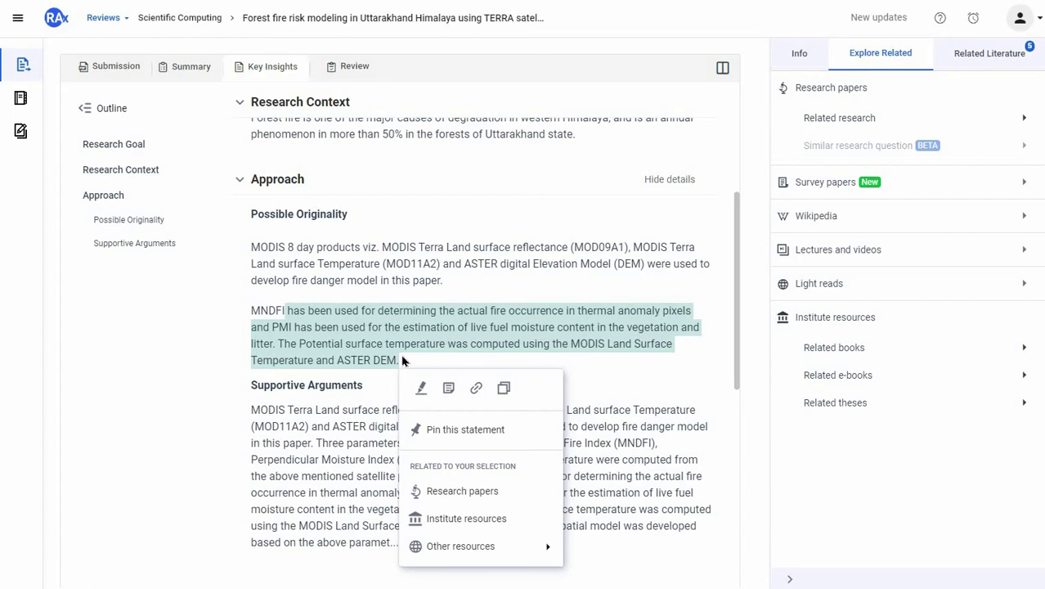
Open the written review of the submission and copy its entire text.
click(349, 69)
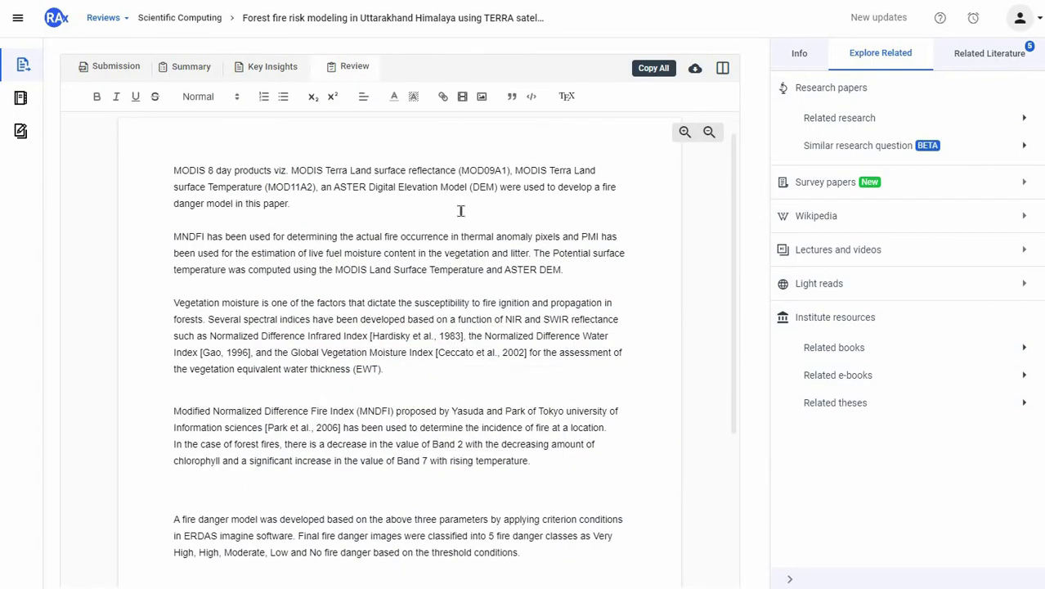
click(655, 70)
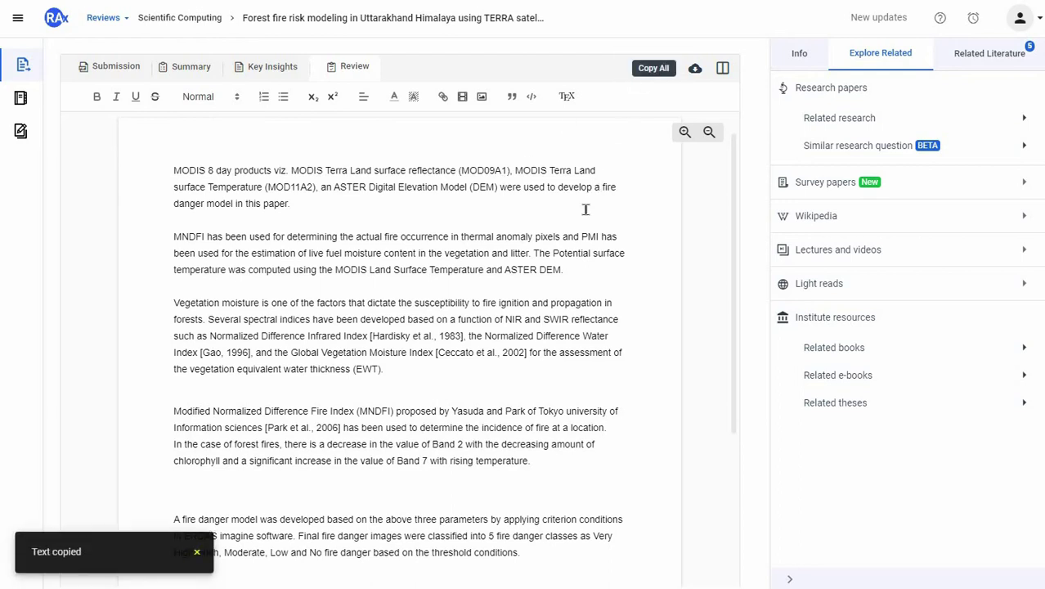
Show the submission's info, and view the submission side by side with the written review.
click(797, 58)
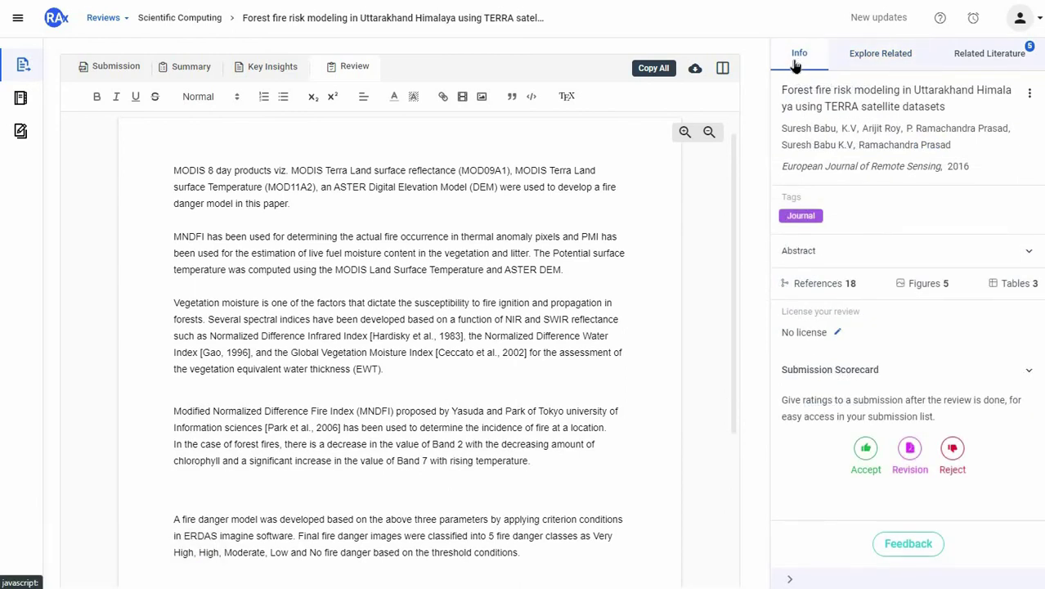
click(726, 72)
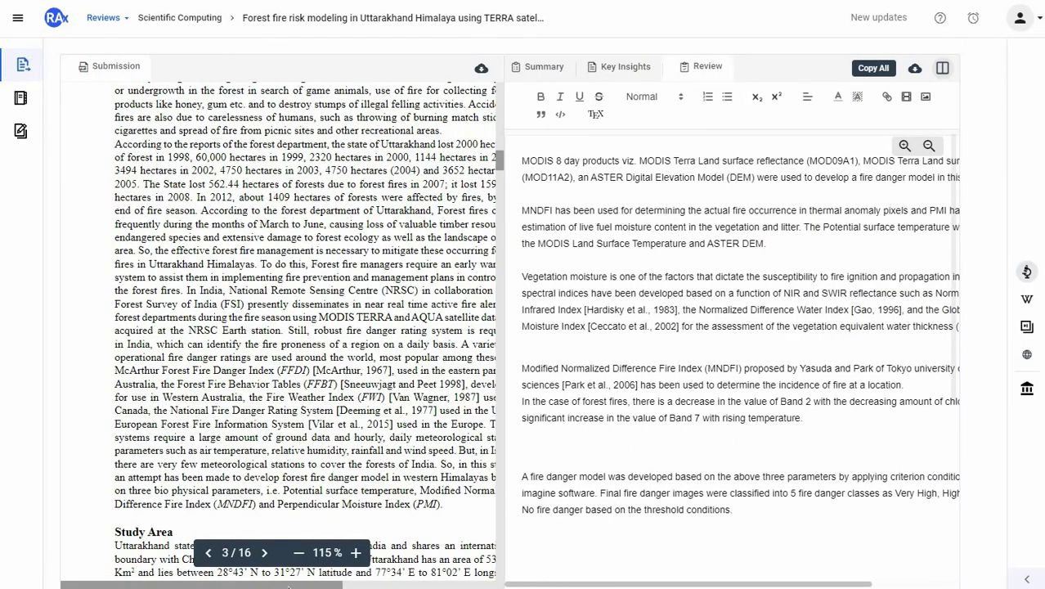
drag(289, 586, 357, 586)
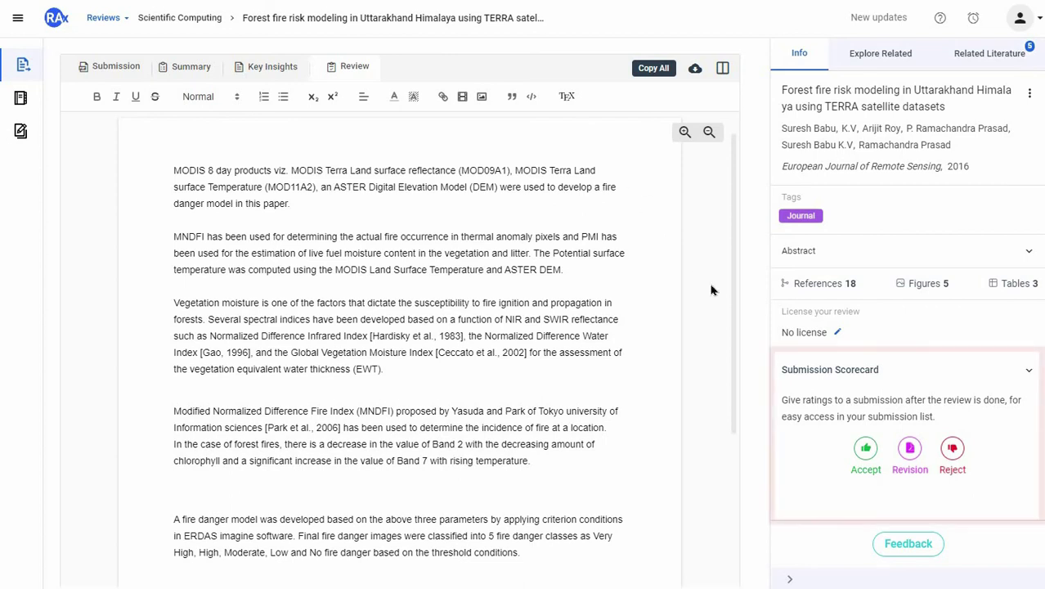
Rate the submission as Strong accept in its scorecard.
click(868, 451)
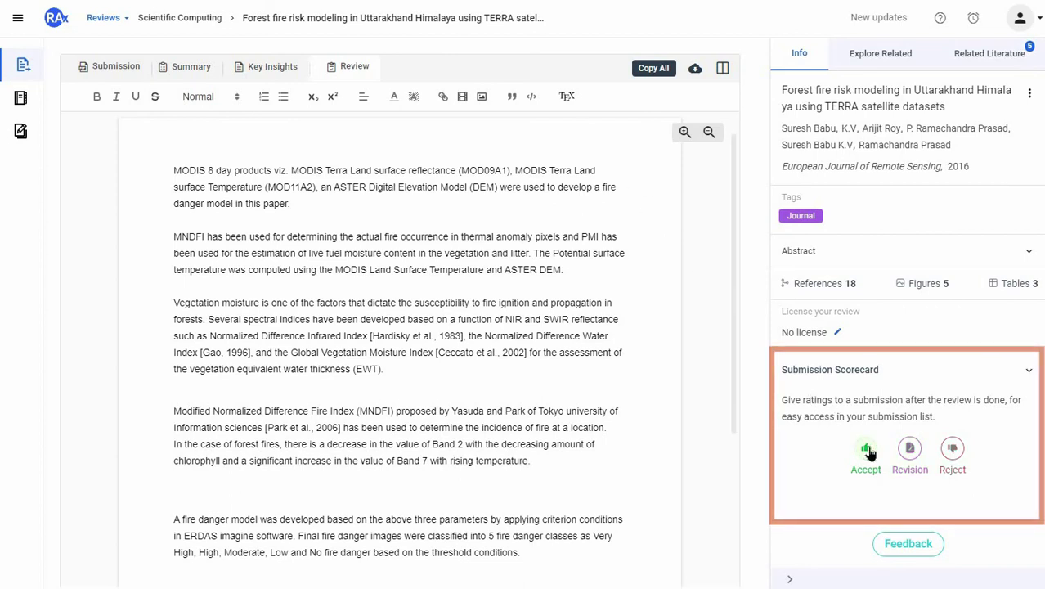
click(868, 453)
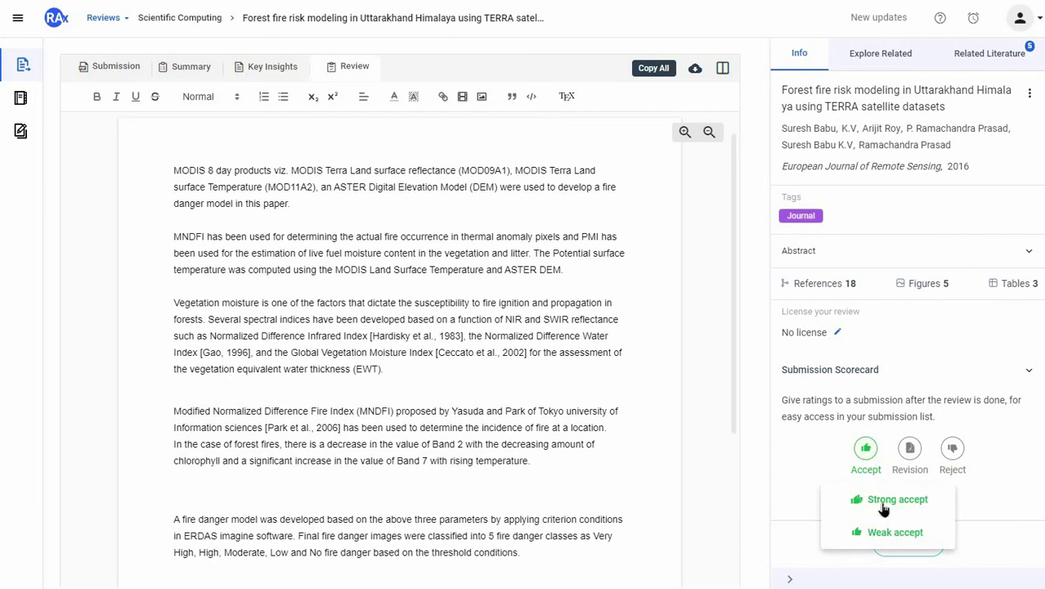
click(883, 502)
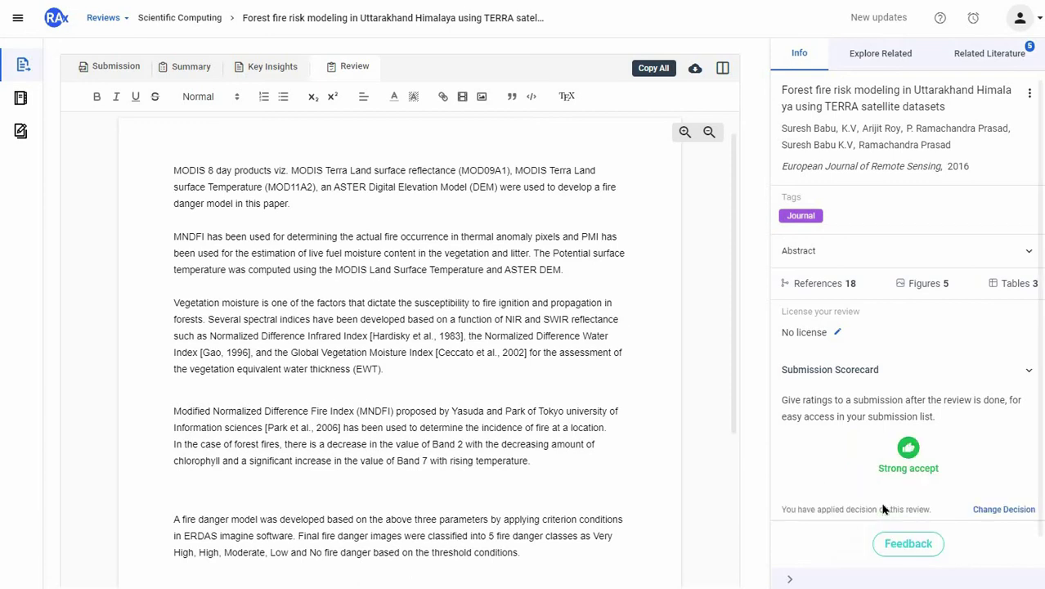
Change the submission's scorecard decision to Minor revision.
click(989, 510)
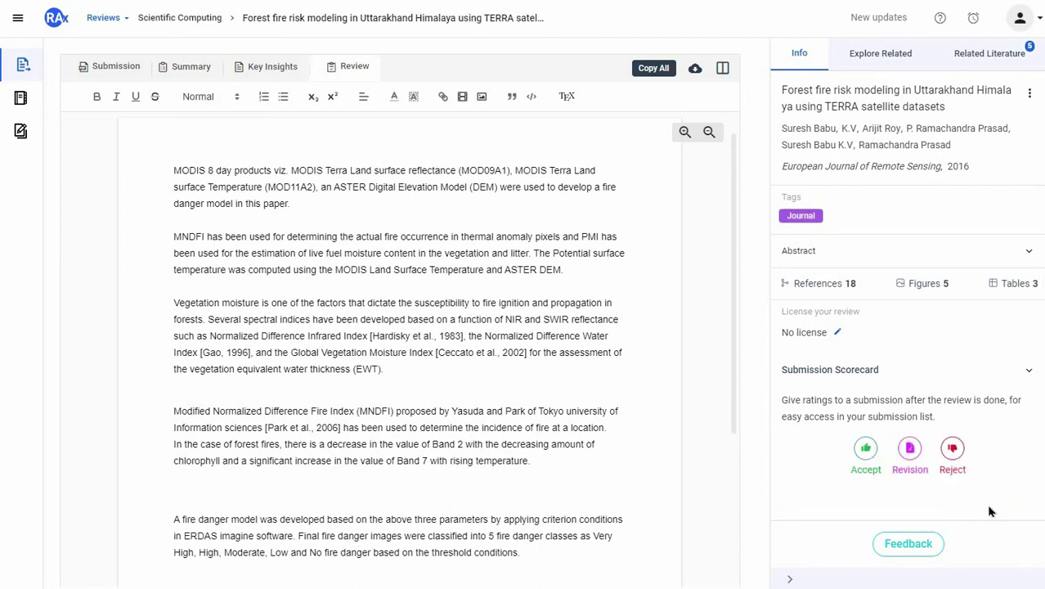
click(916, 461)
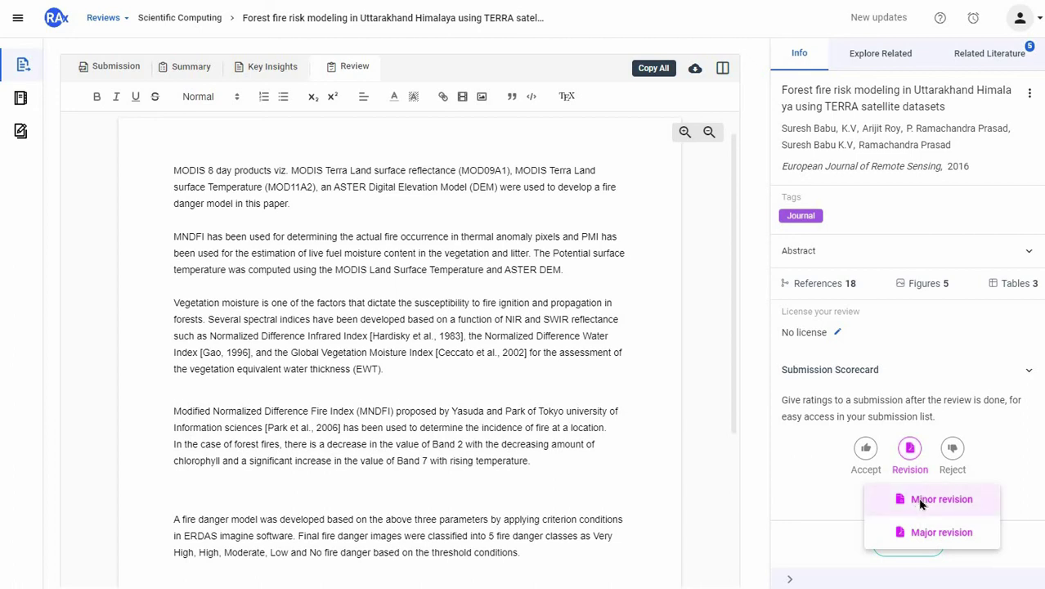
click(918, 501)
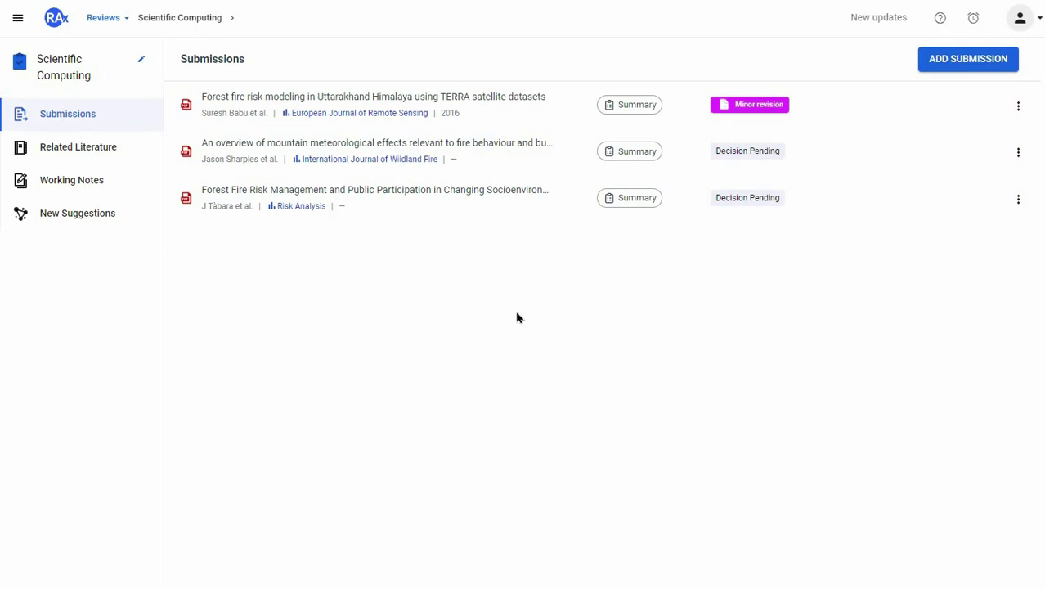
View the review's working notes and browse the new suggested papers for the Scientific Computing review.
click(92, 181)
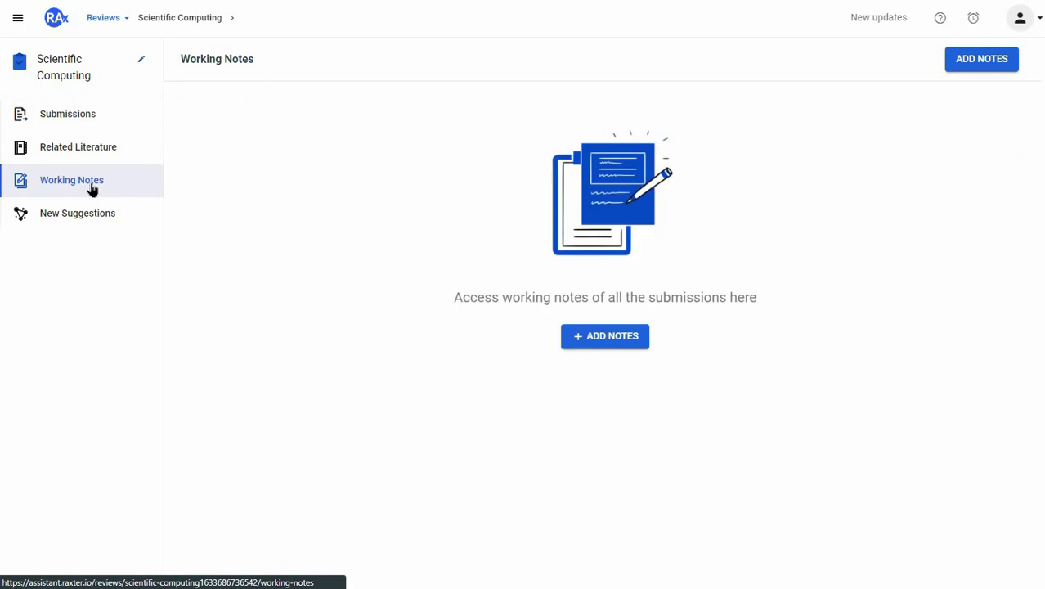
click(90, 214)
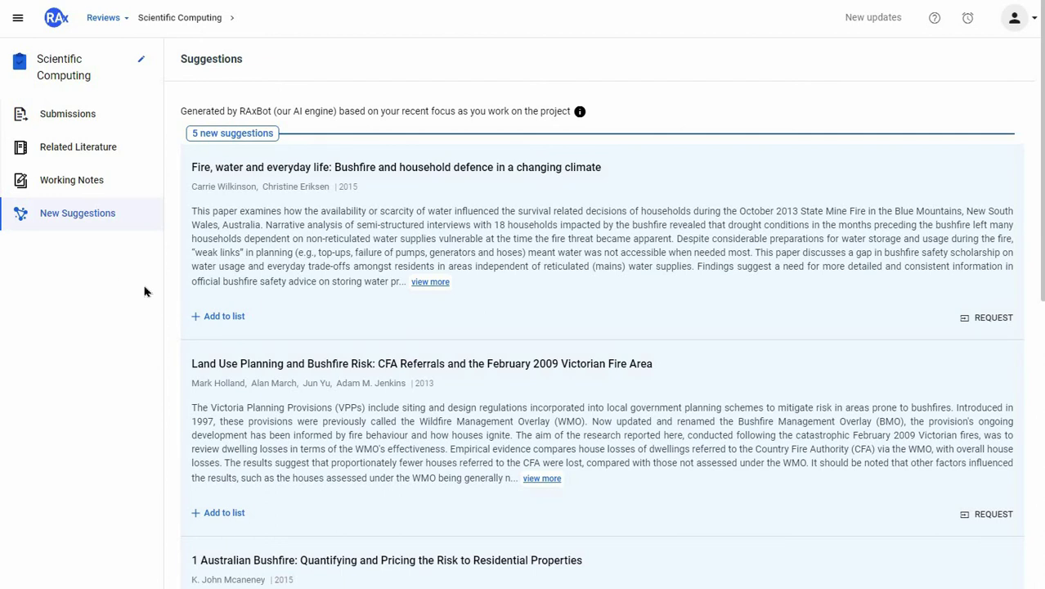
scroll(311, 306, down, 1)
scroll(309, 306, down, 5)
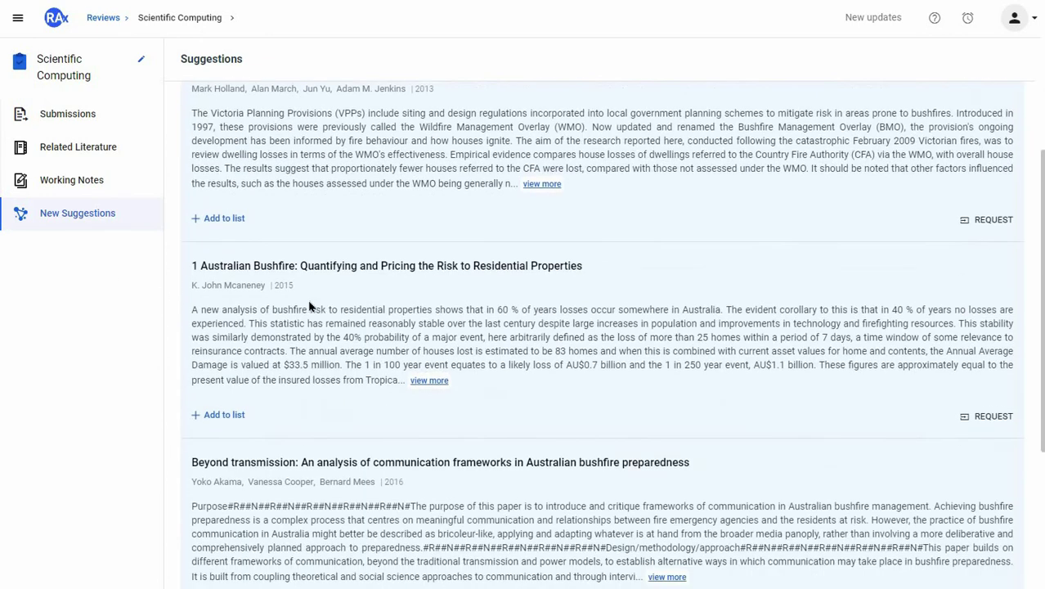